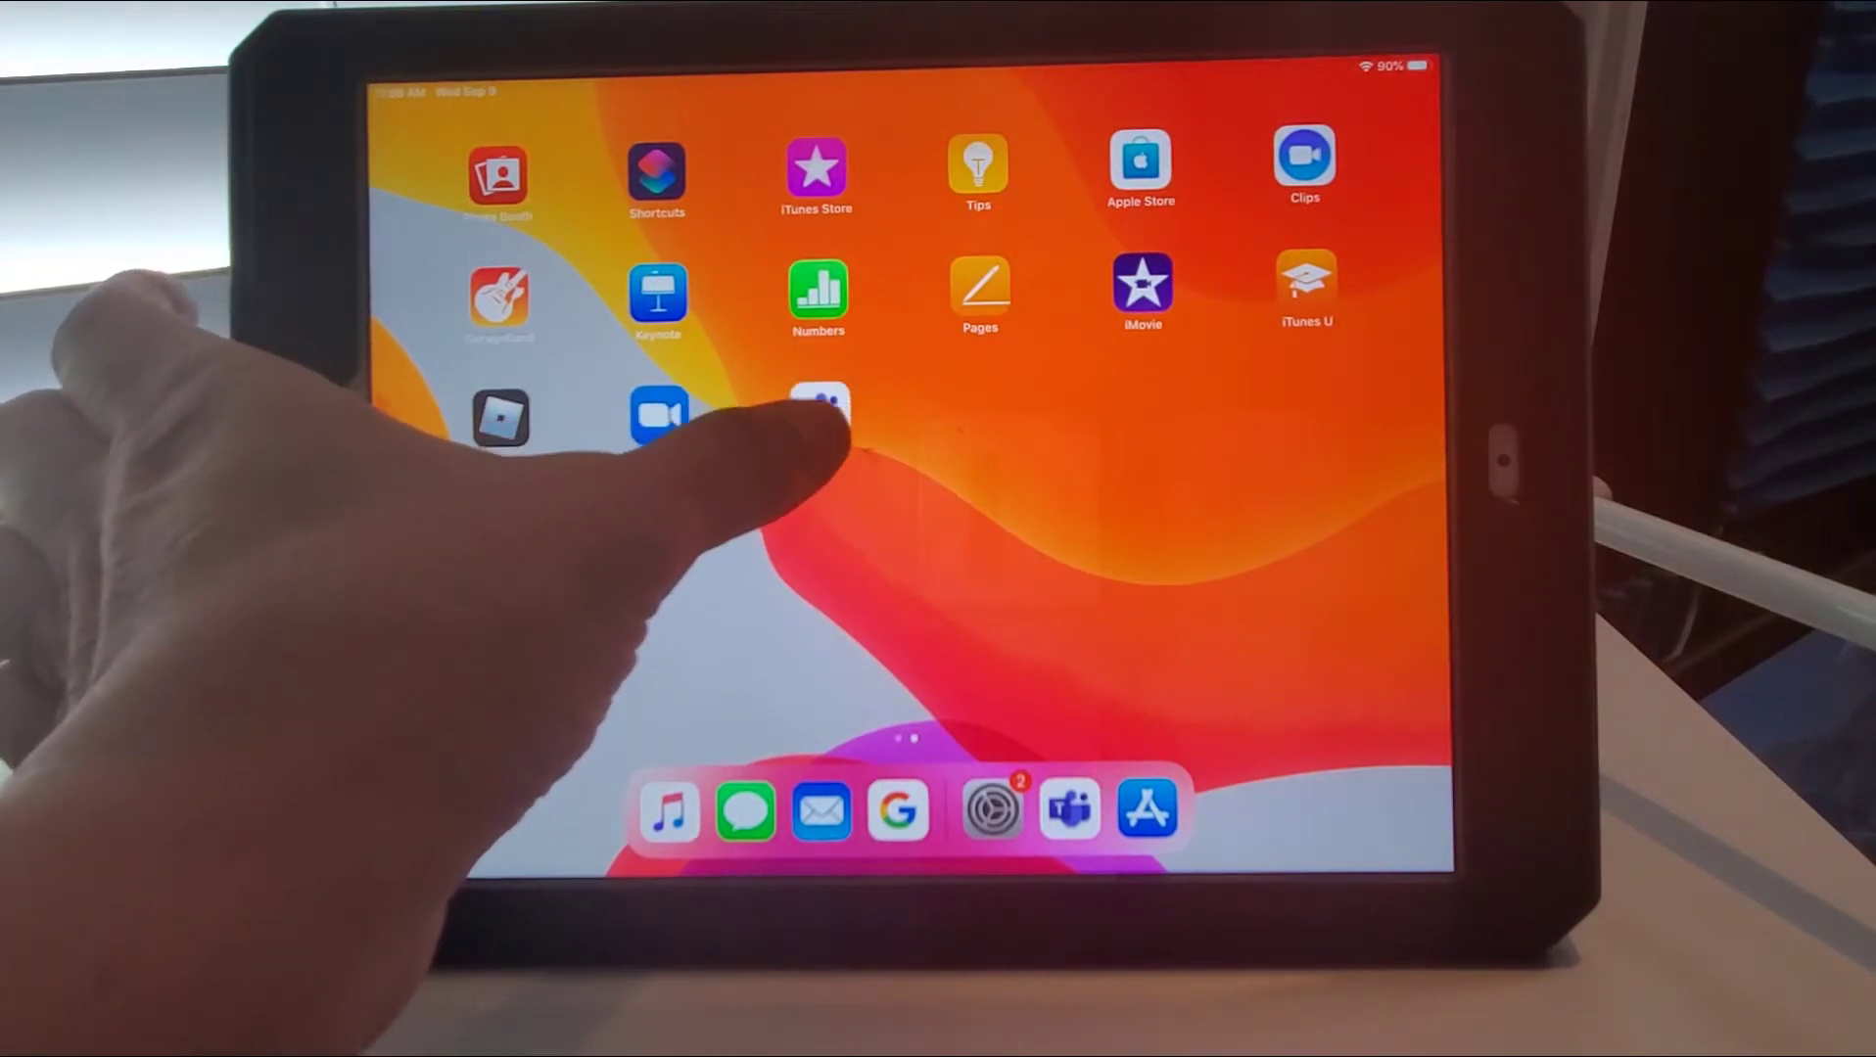
- Launch Teams and sign in, re-entering the password after the first attempt is rejected
click(820, 410)
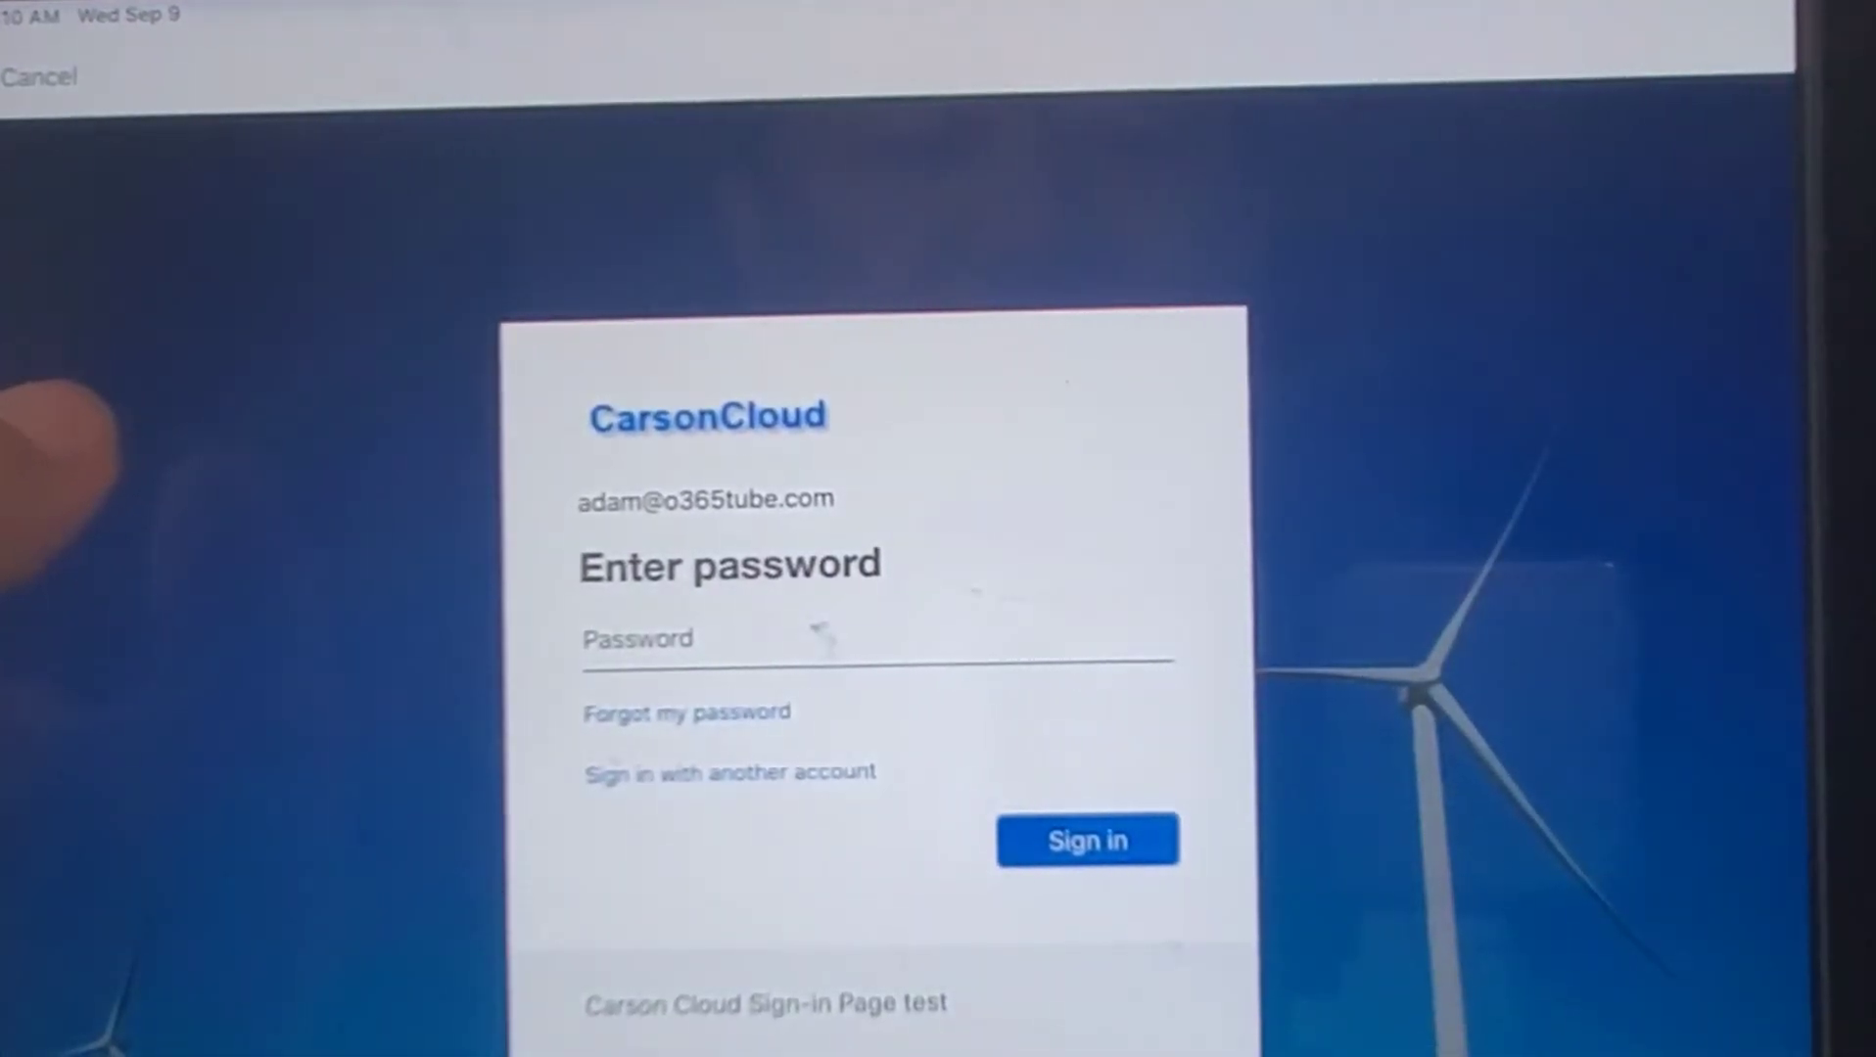
click(646, 638)
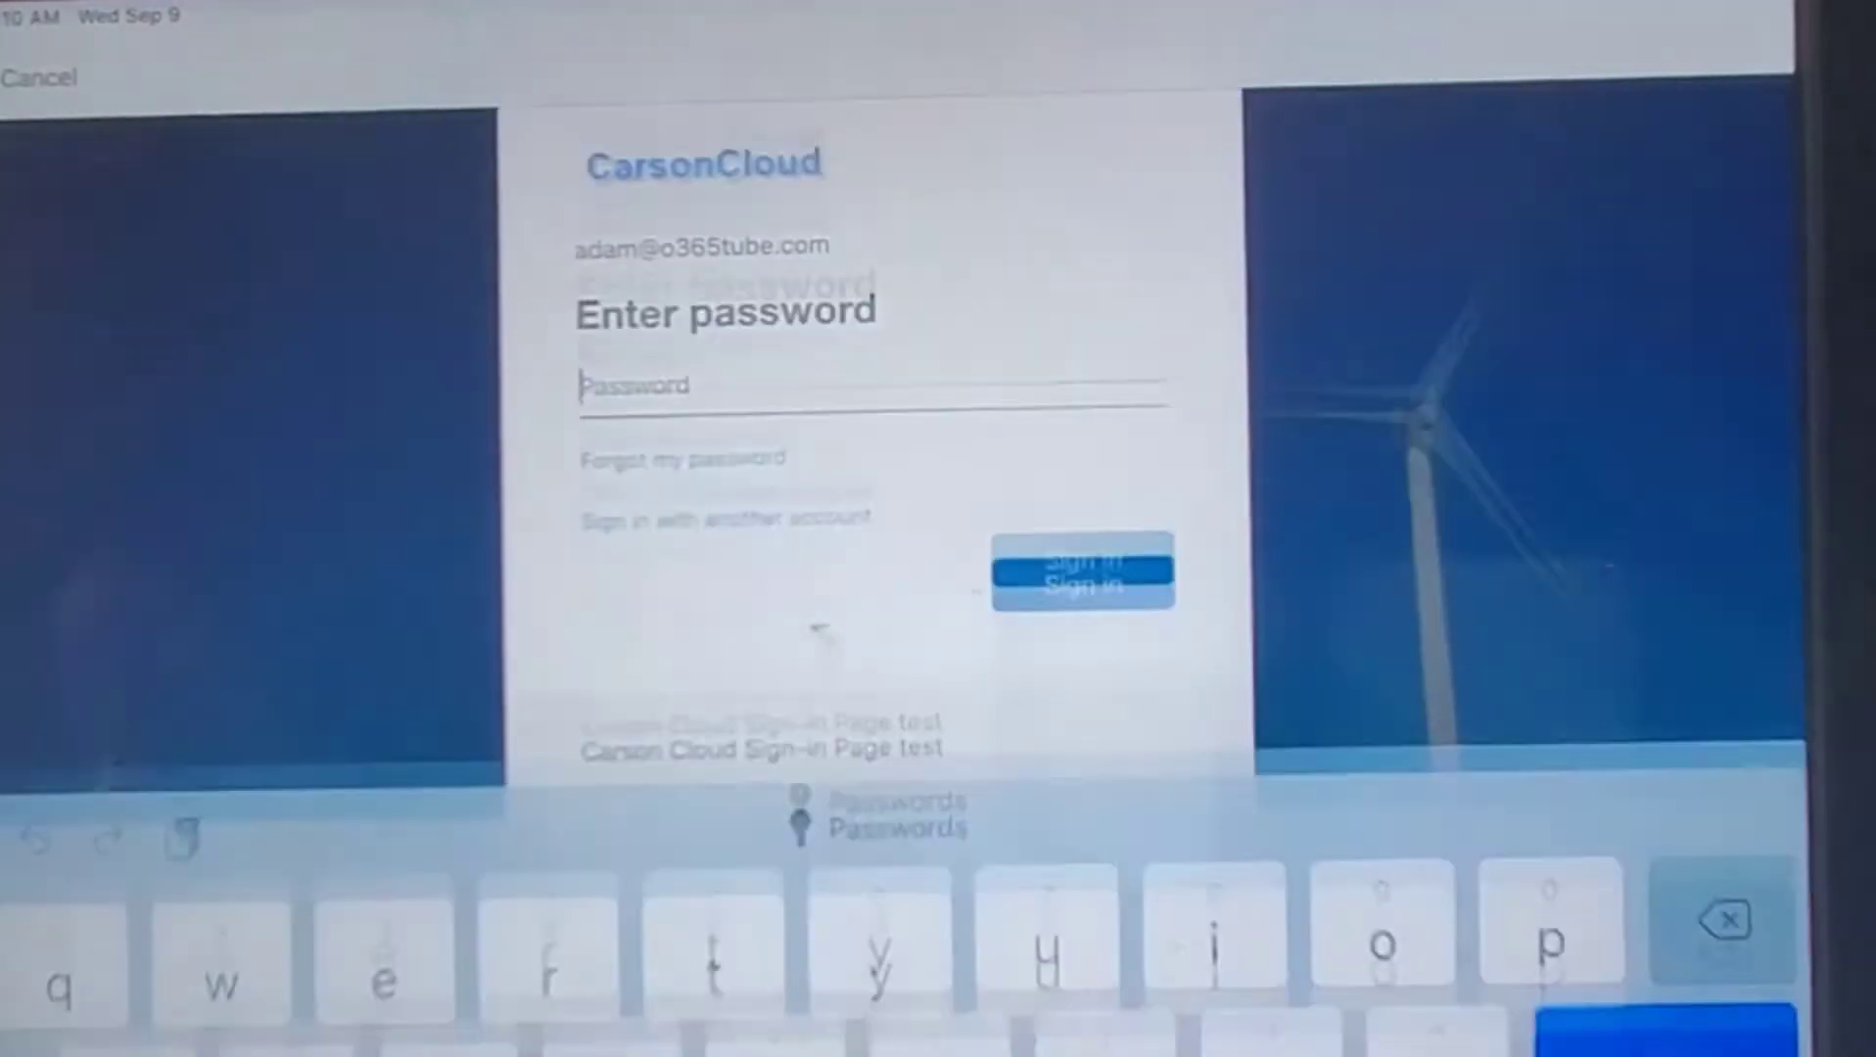
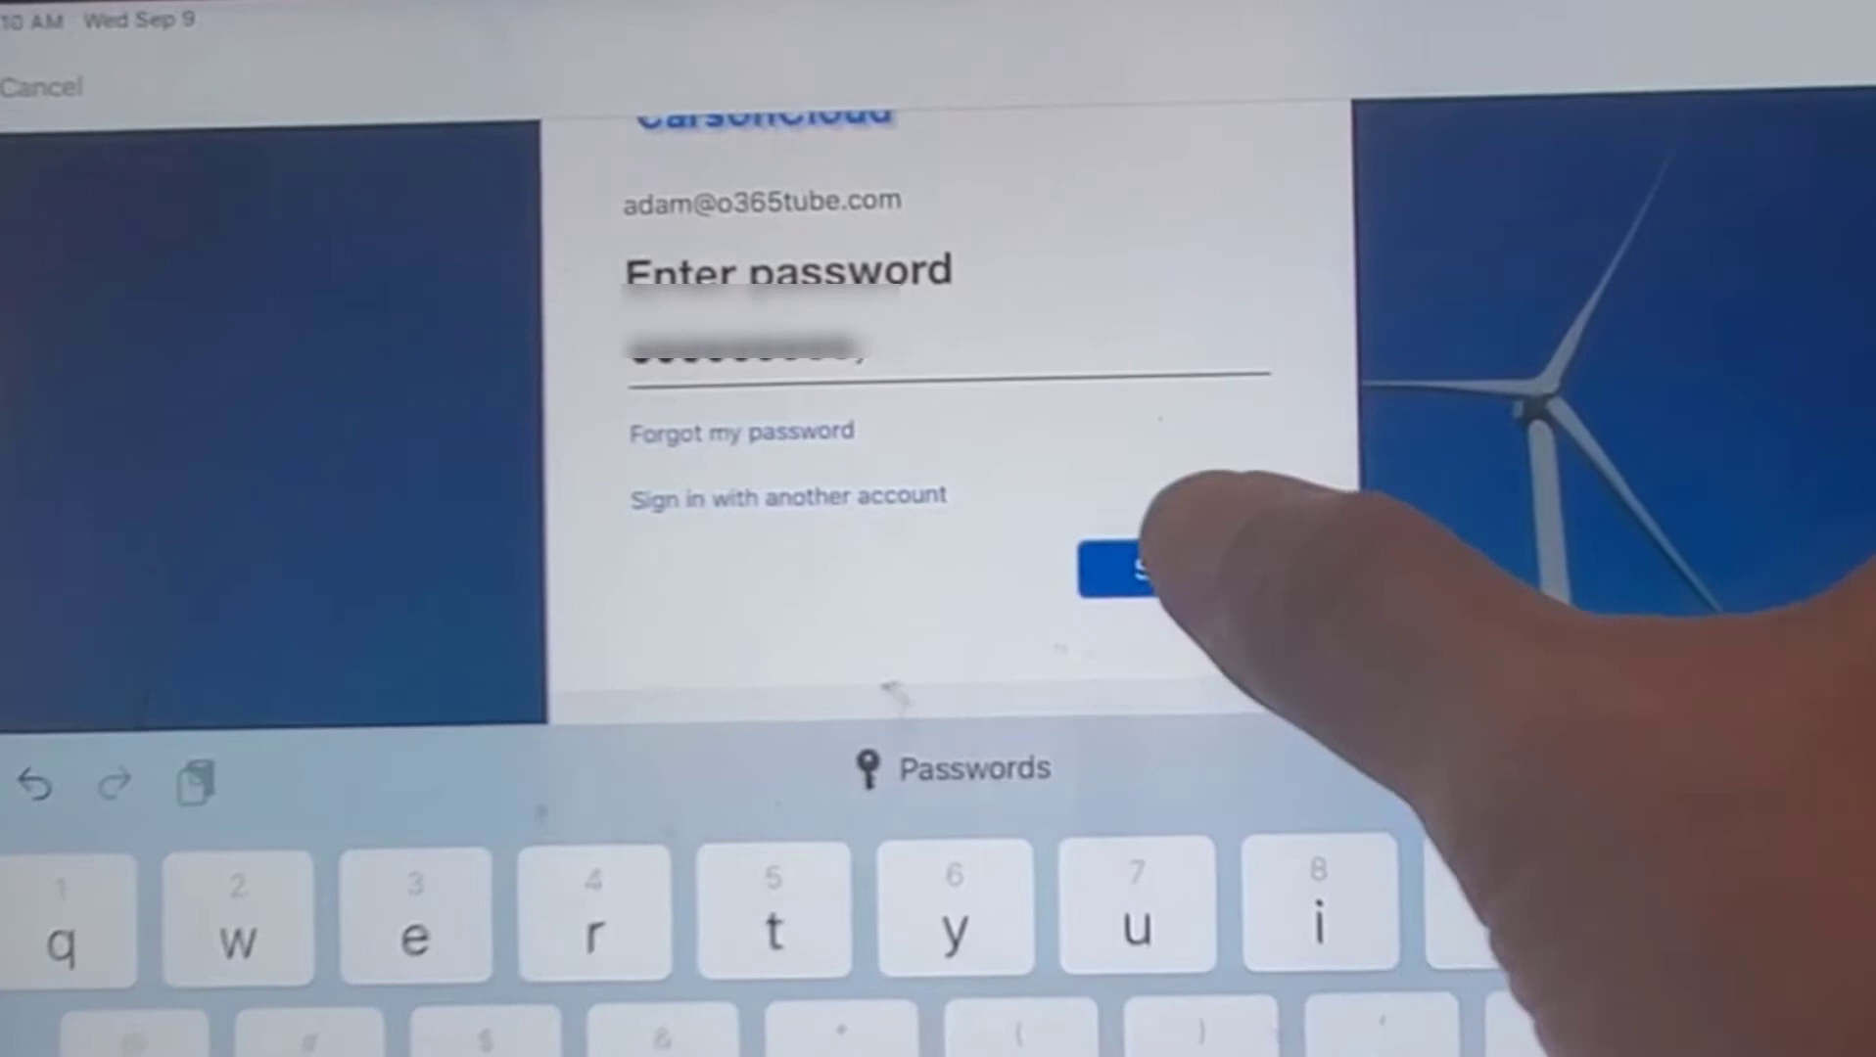
click(1150, 568)
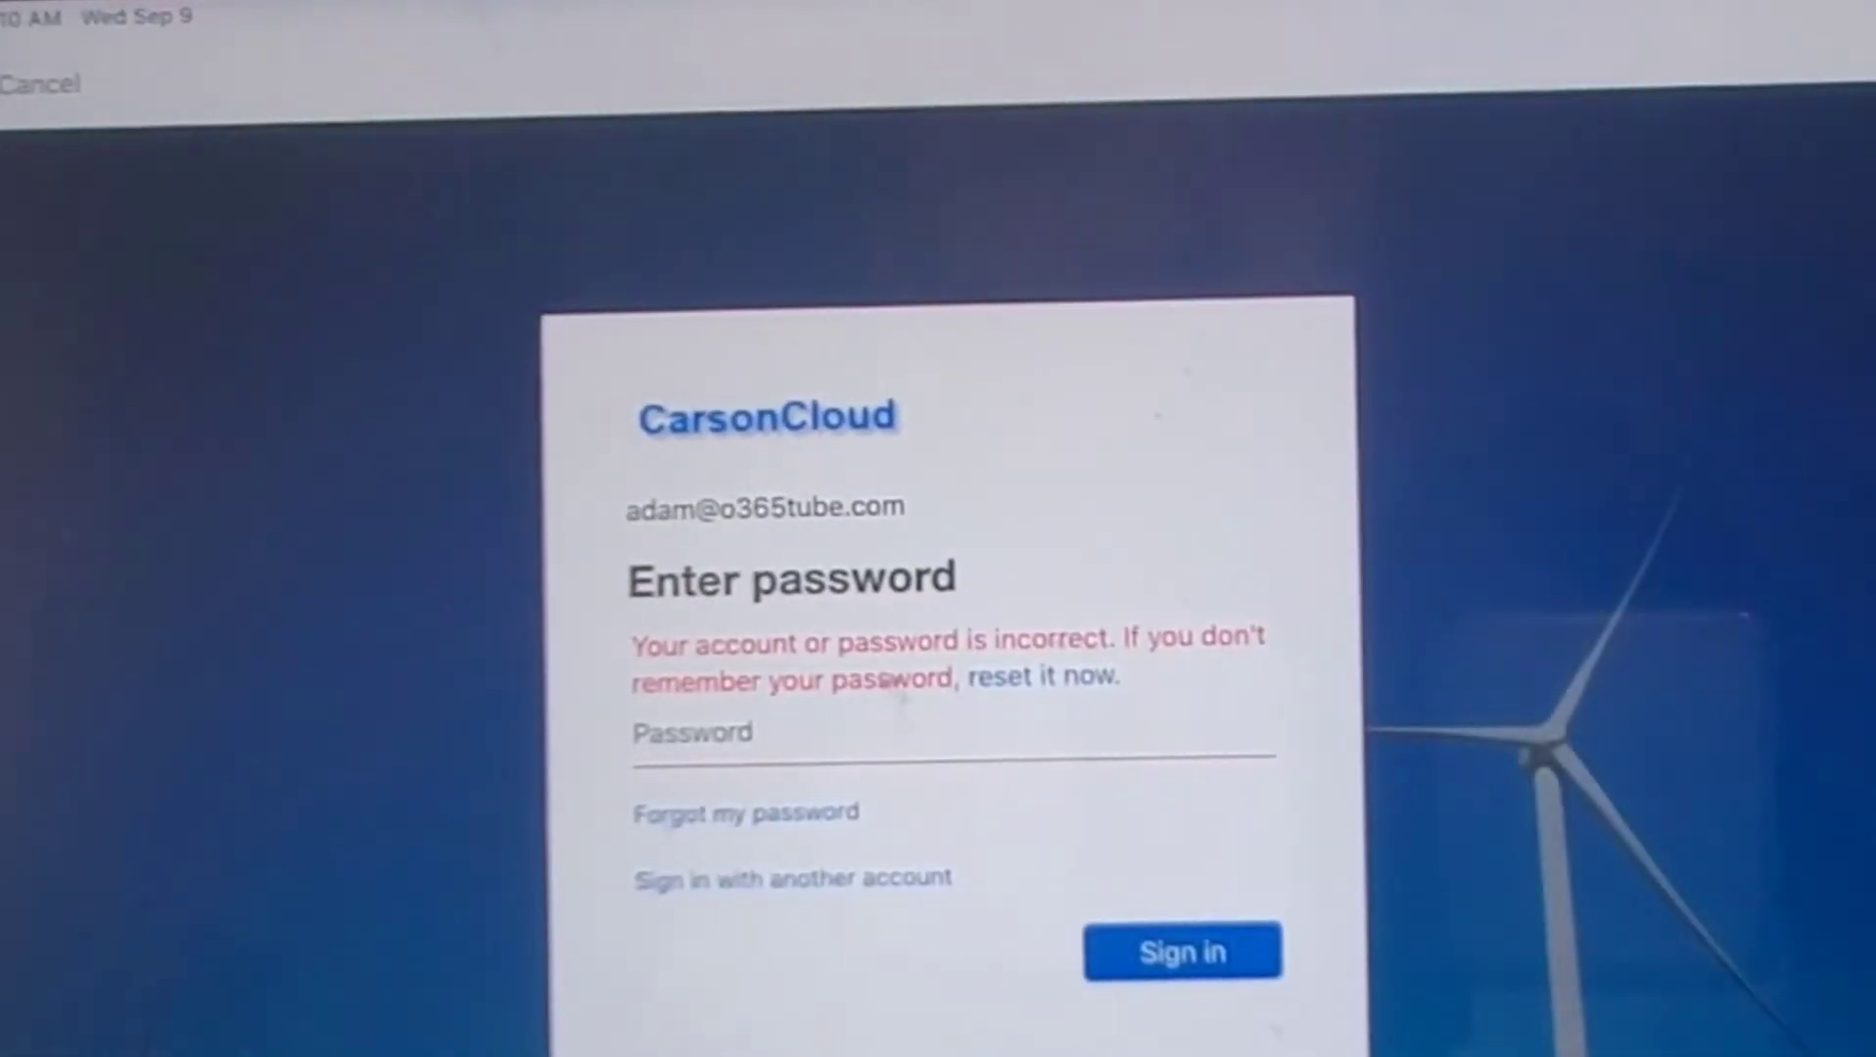
click(952, 733)
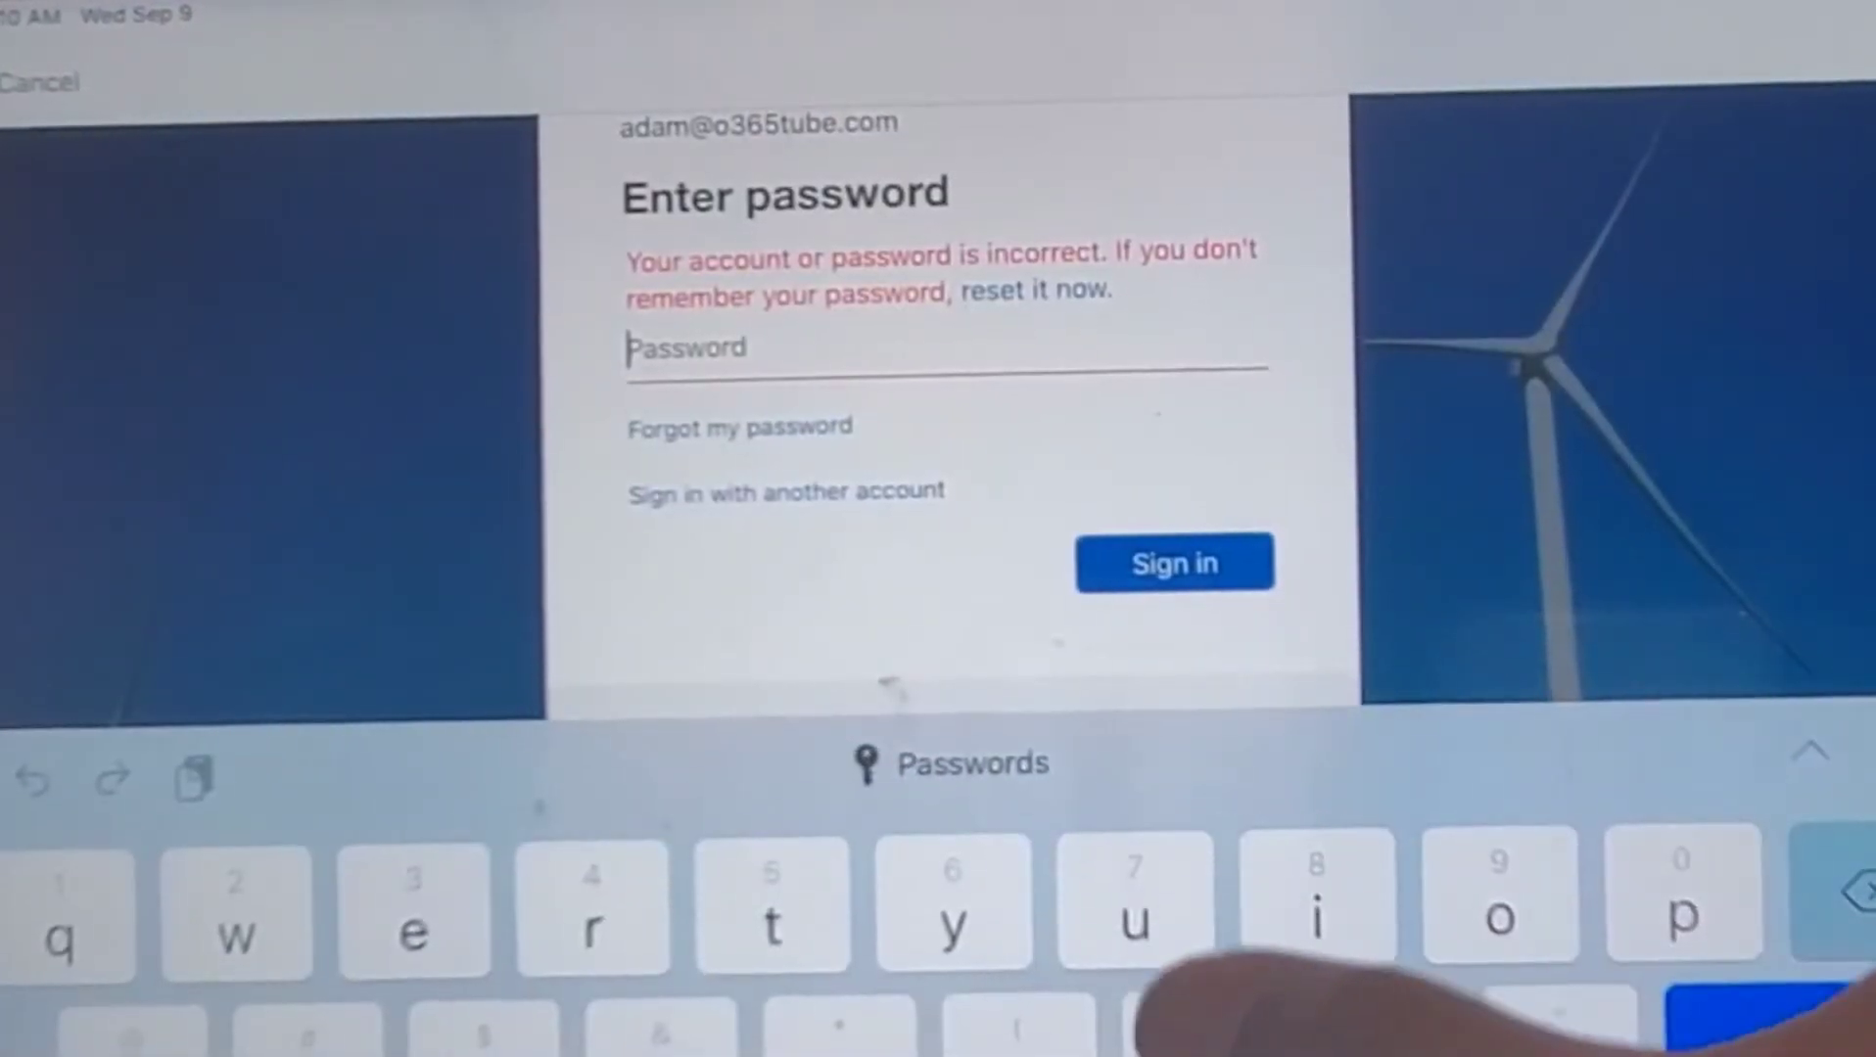
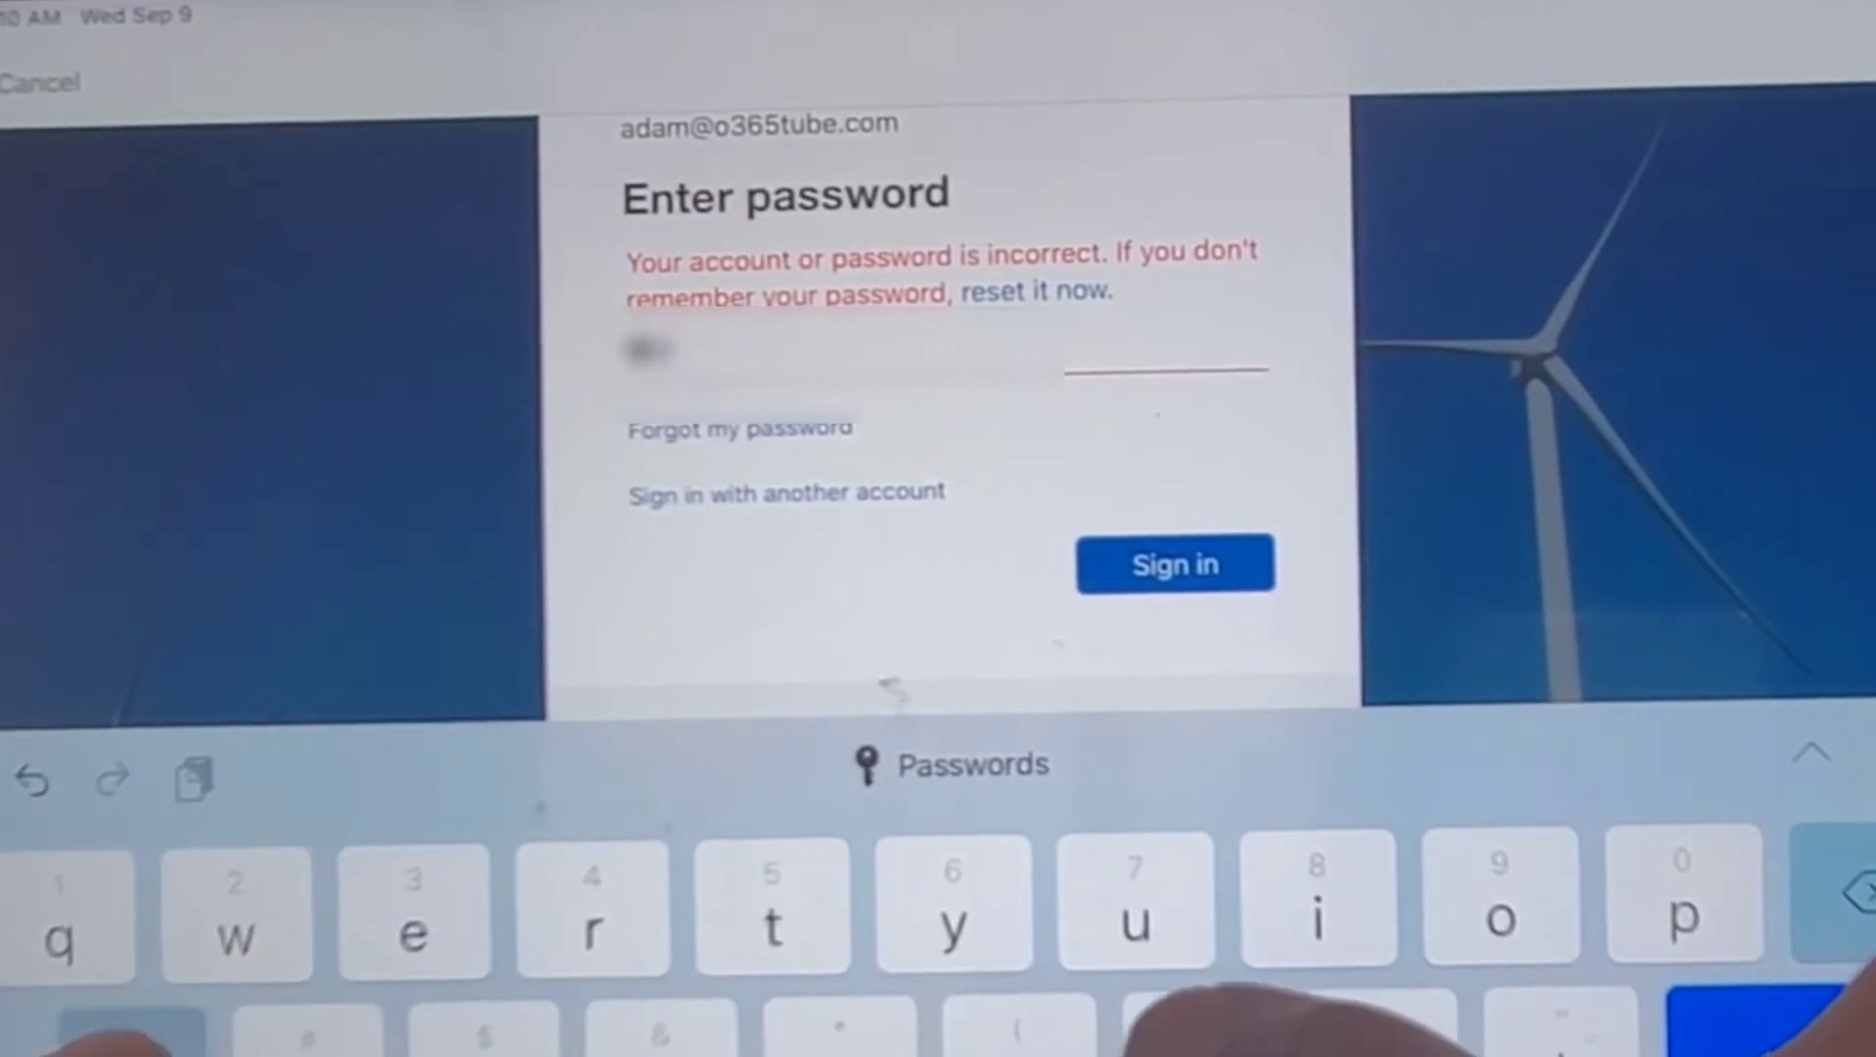
click(1480, 1025)
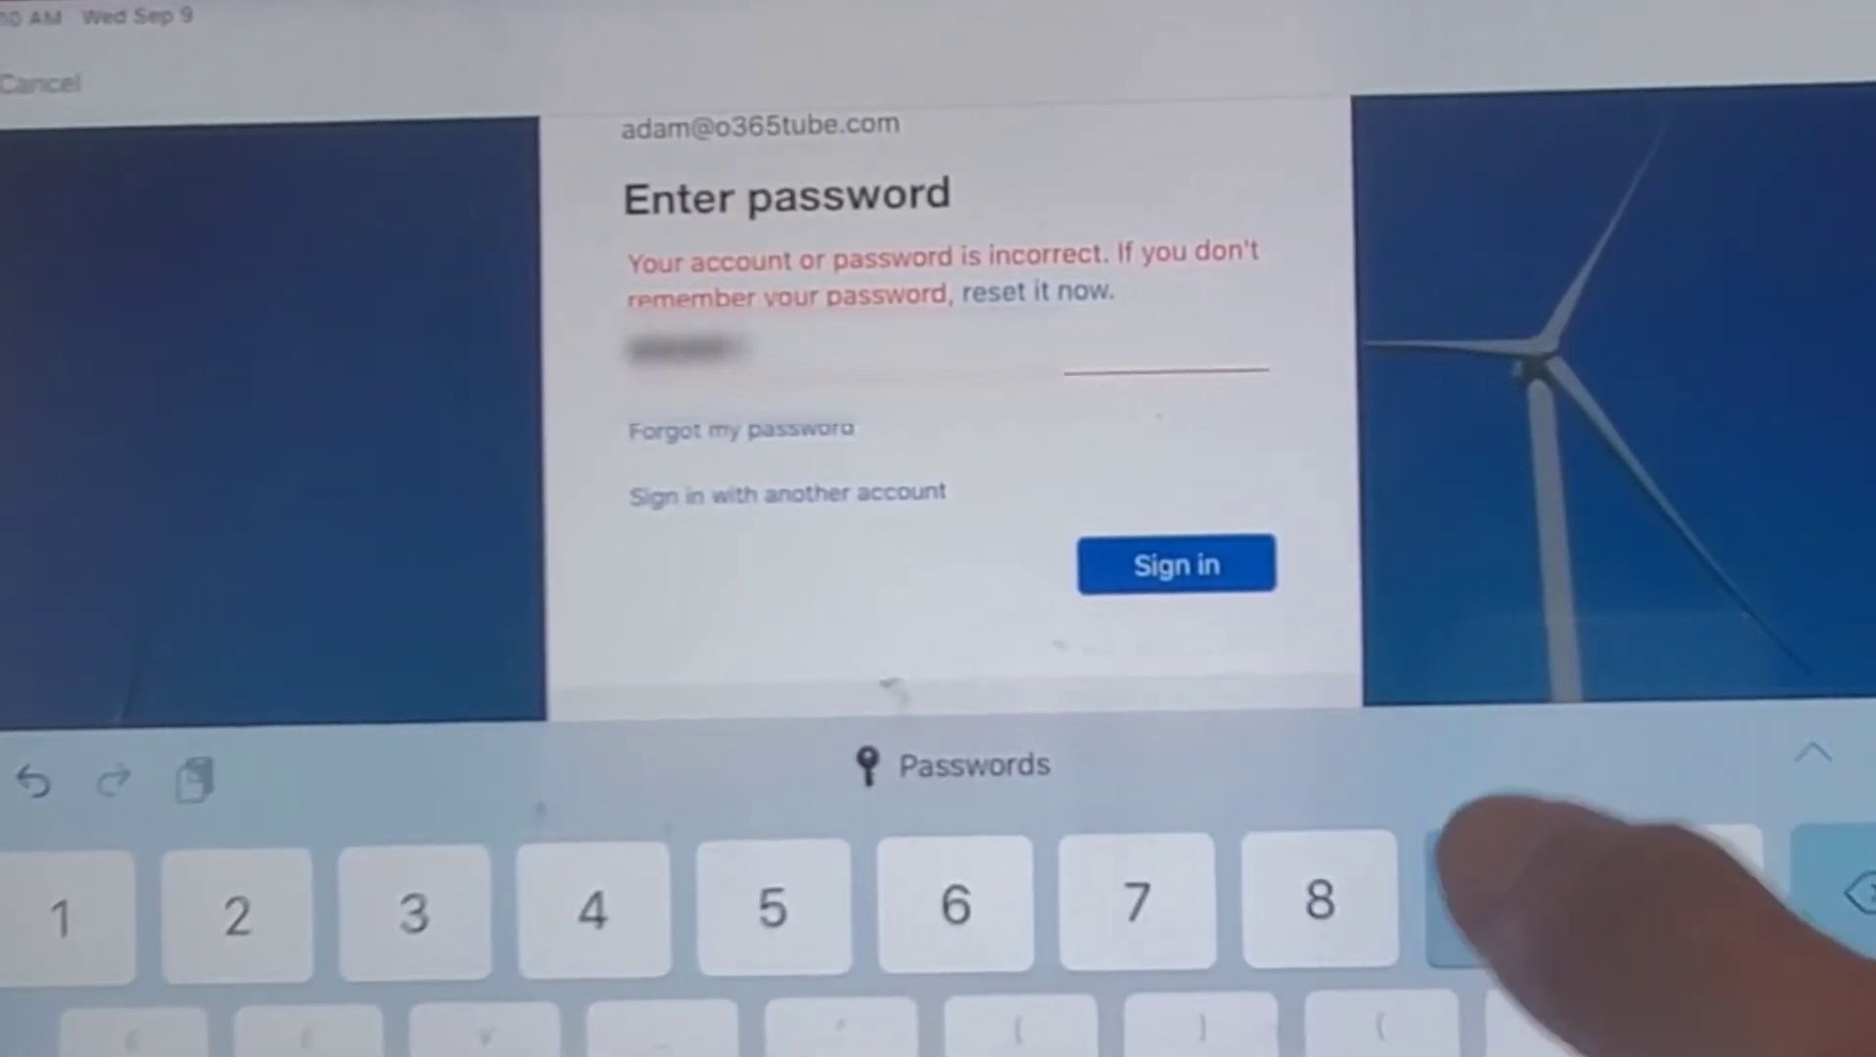
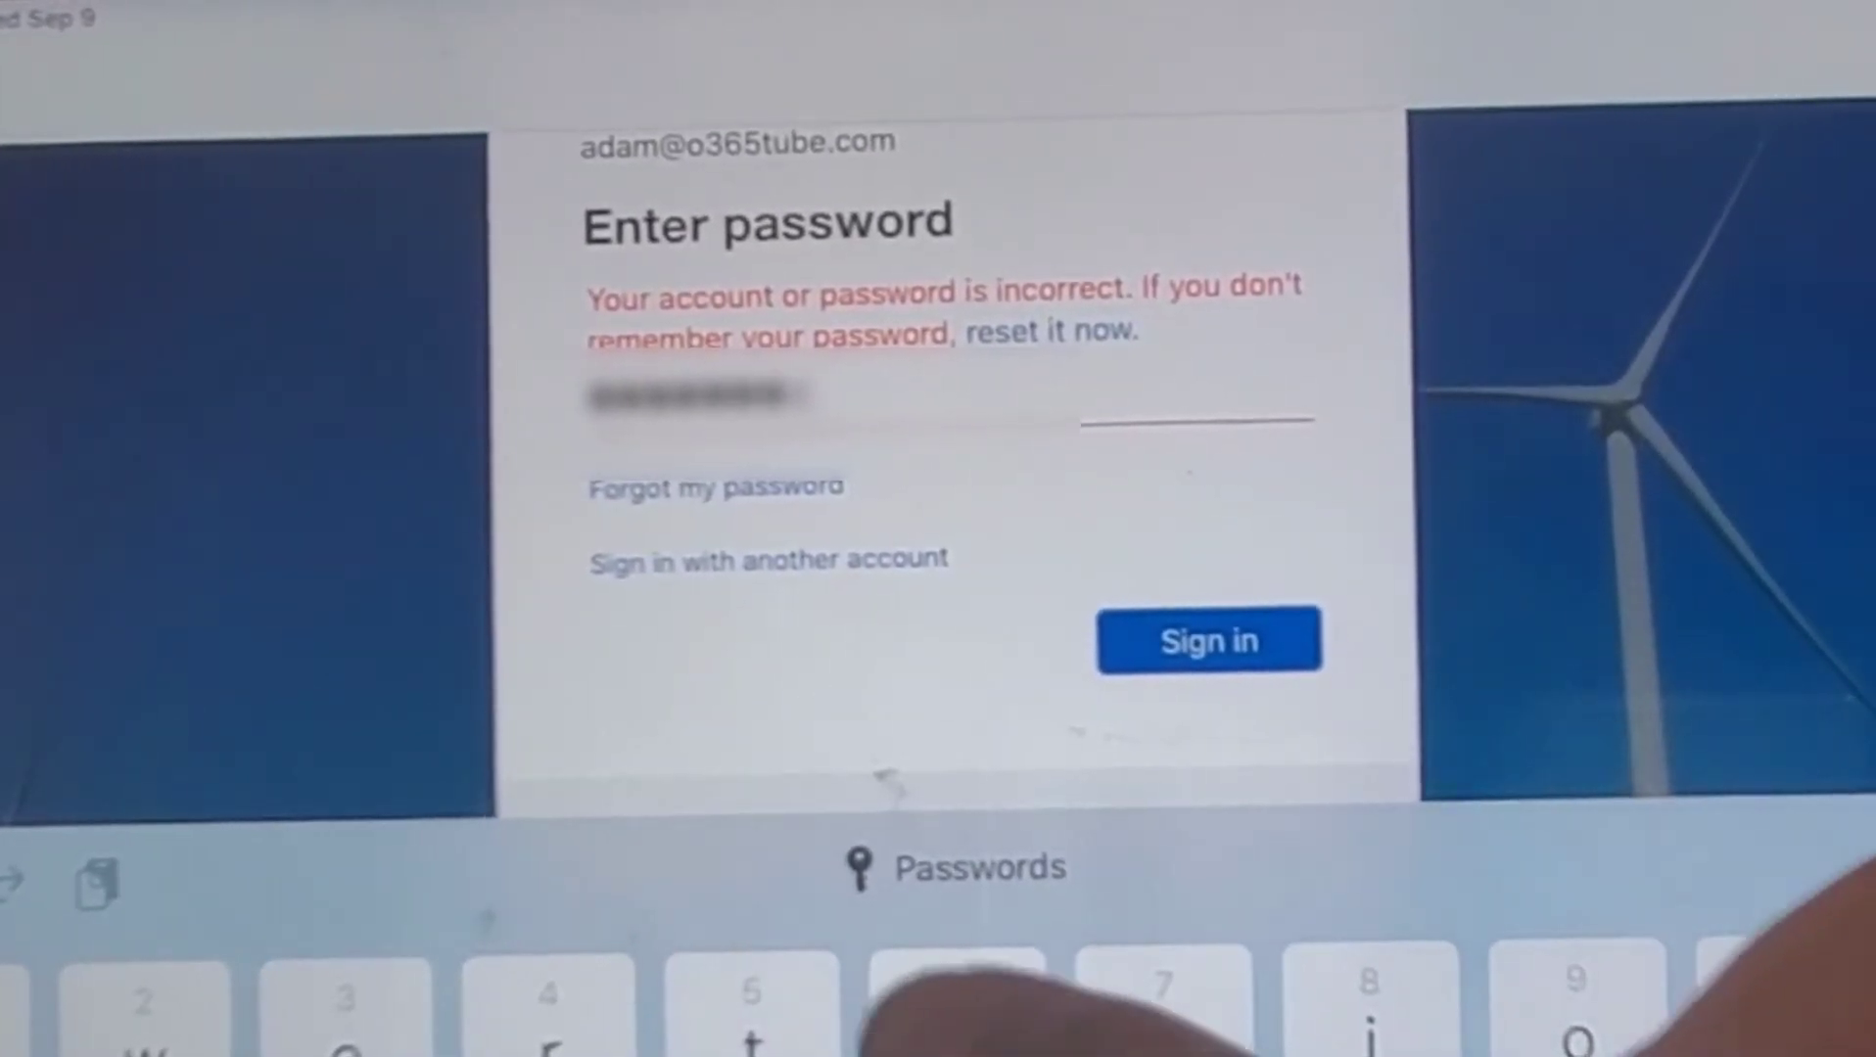
- Submit the corrected password, then review the Teams Settings dialog and close it unchanged
click(1210, 640)
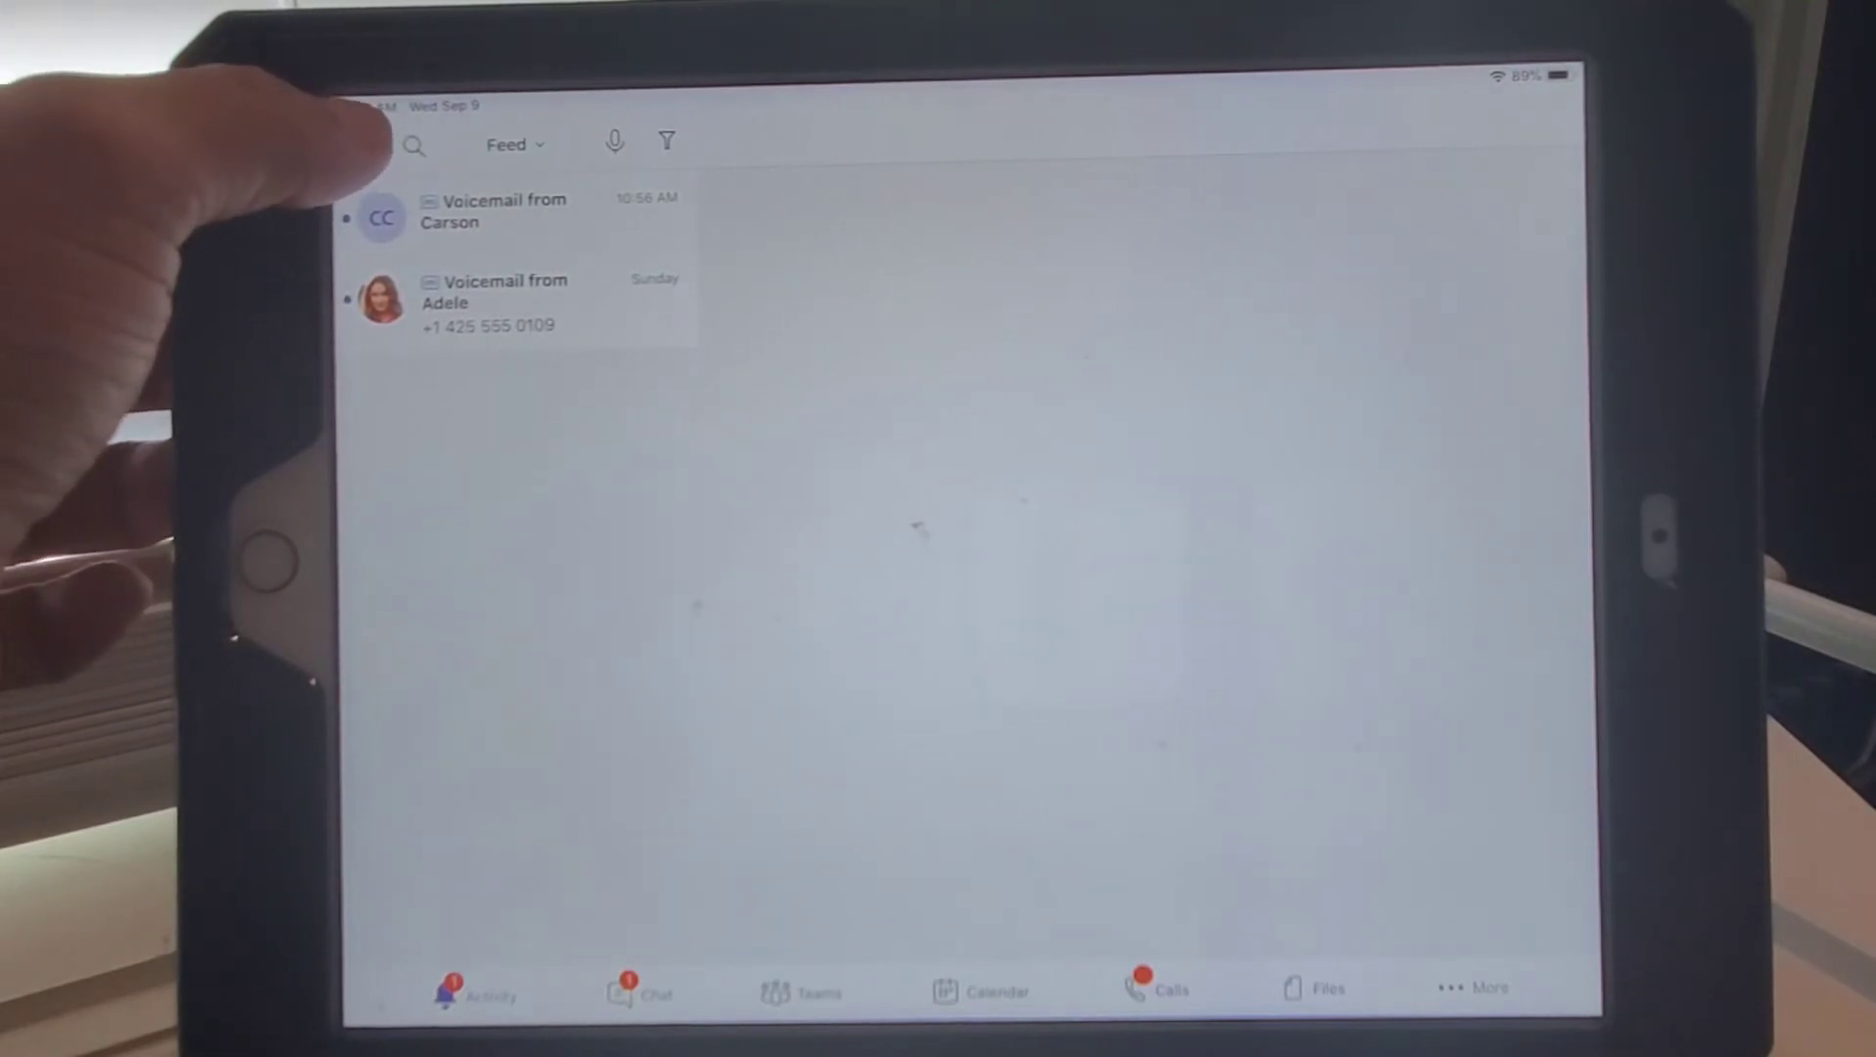
click(360, 144)
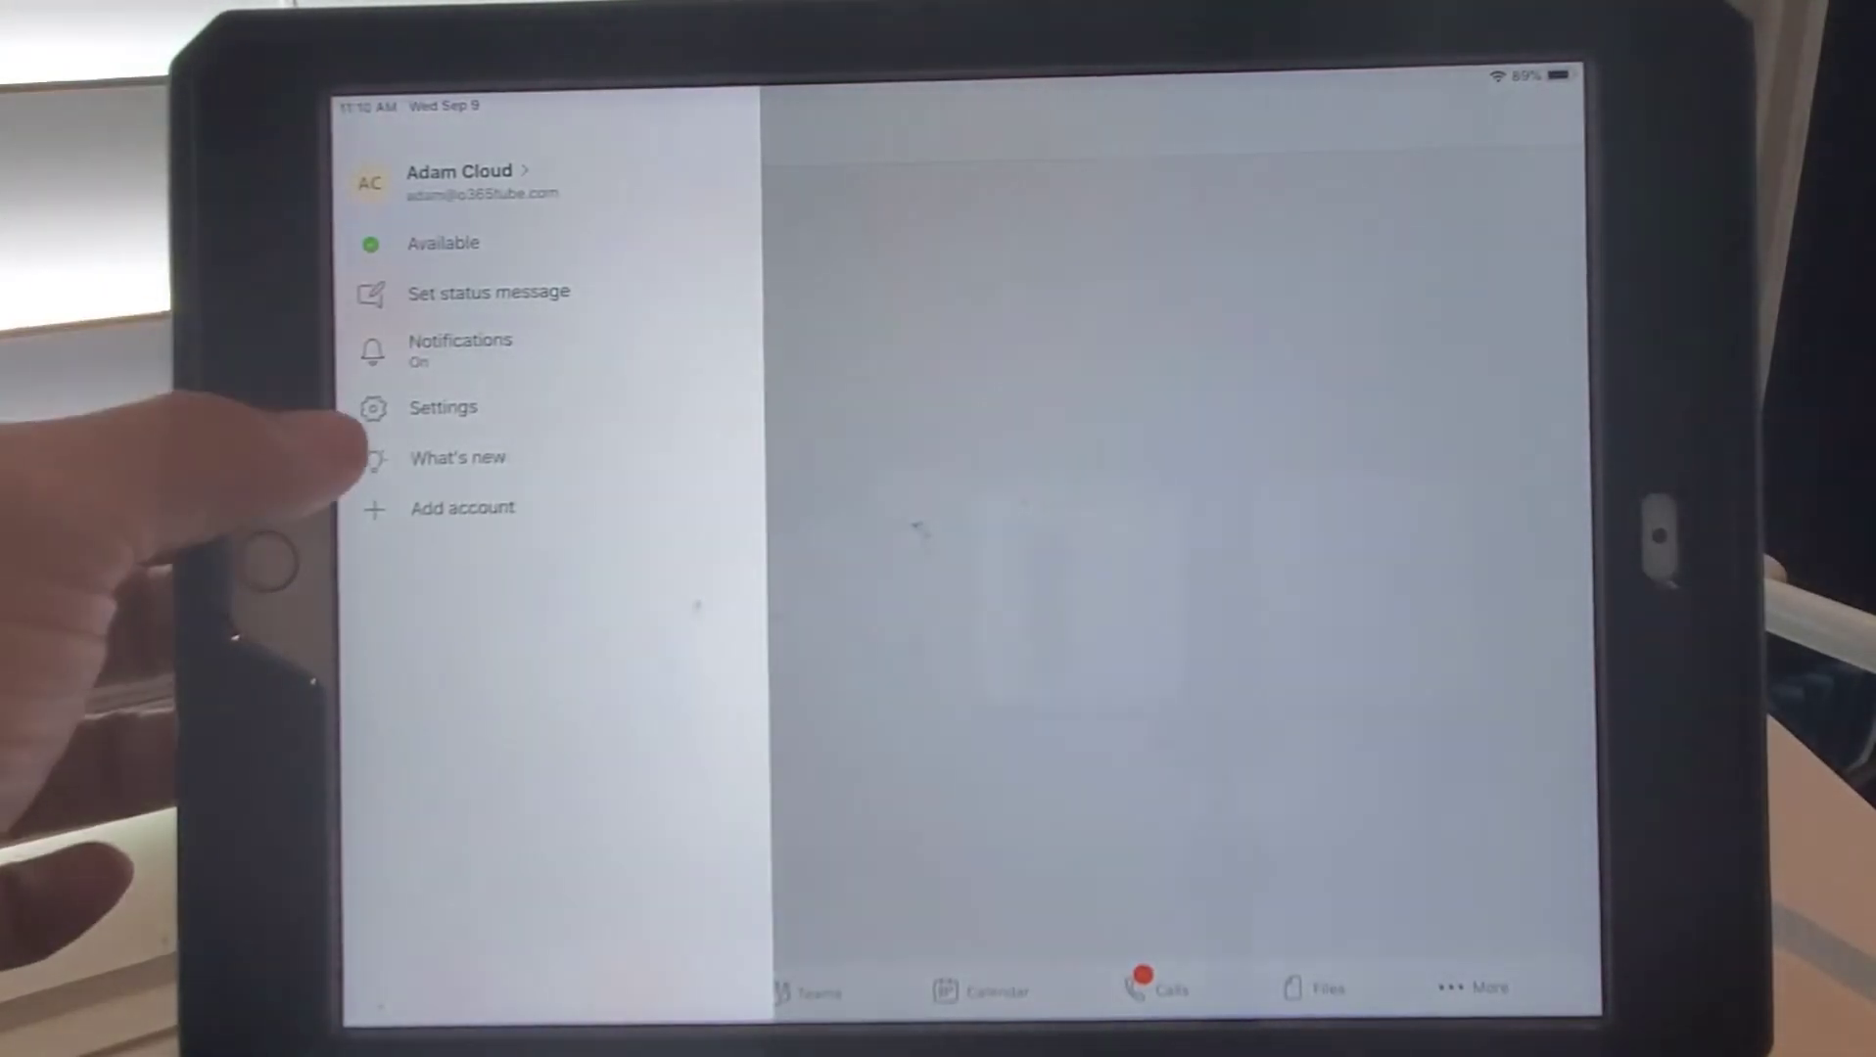
click(443, 407)
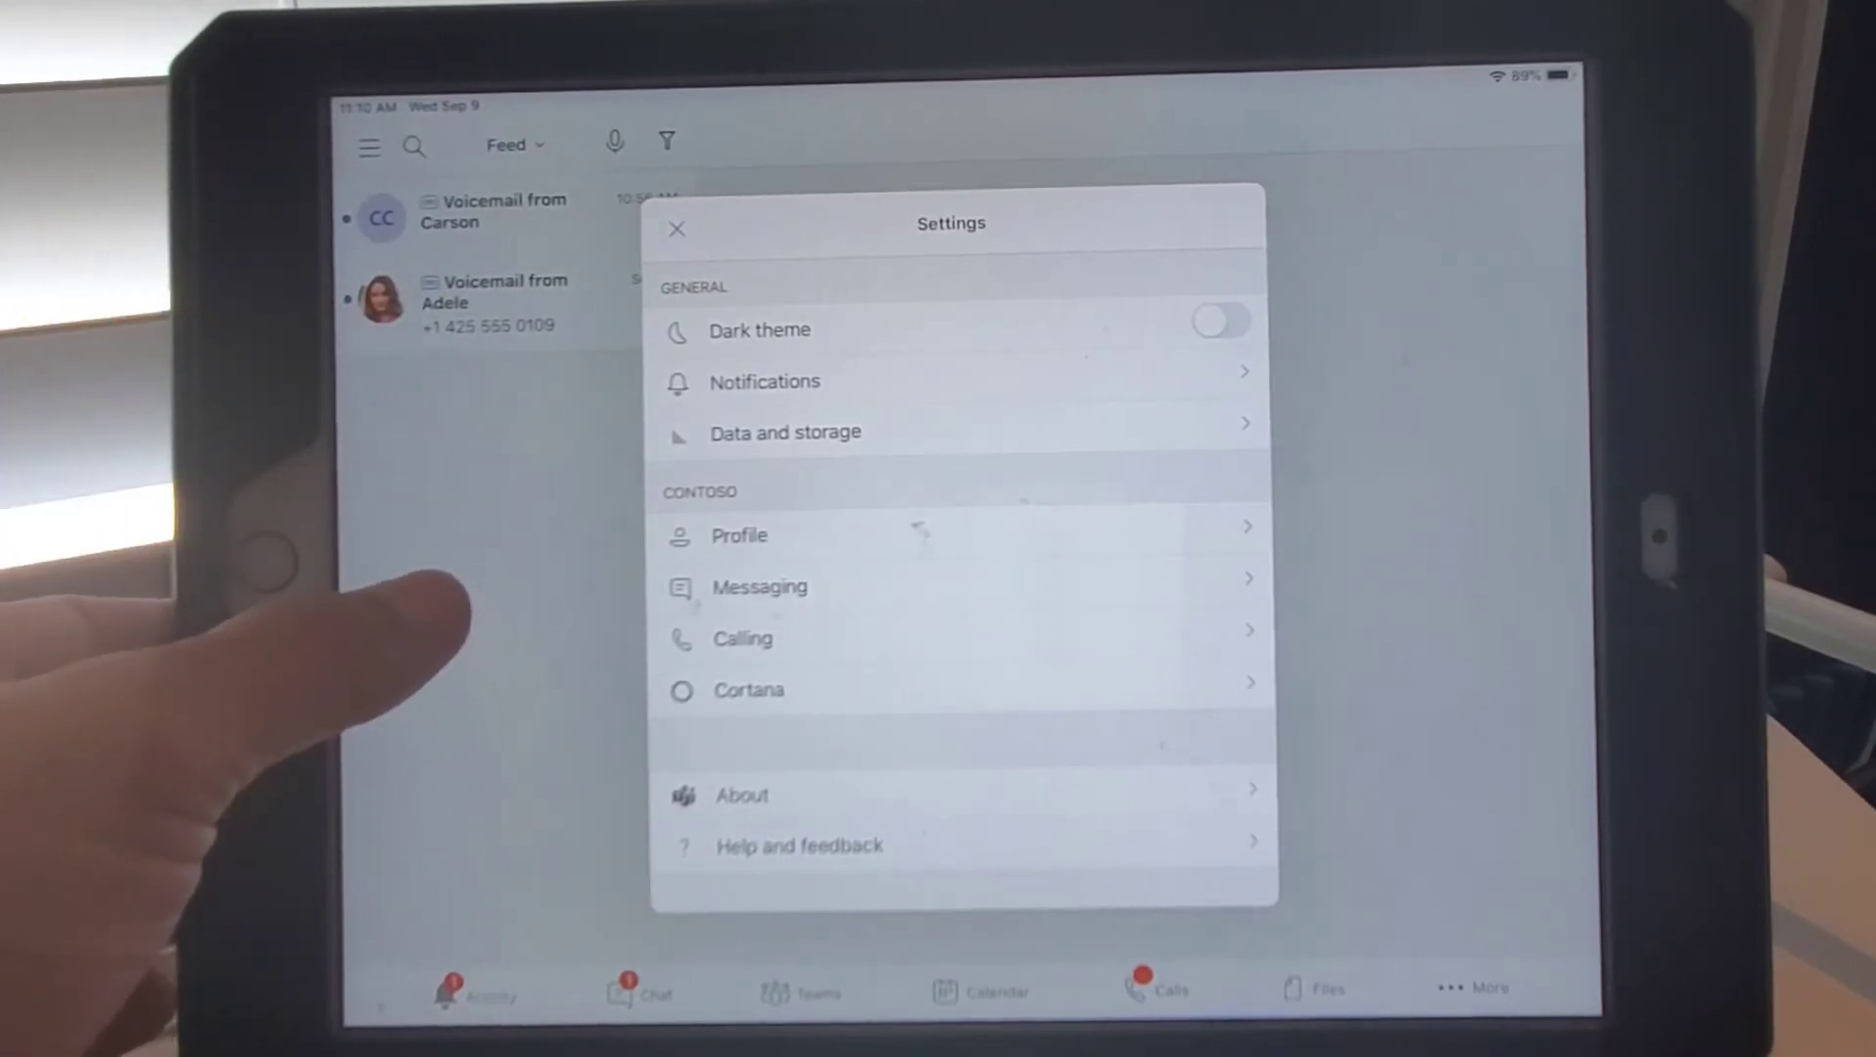
click(676, 227)
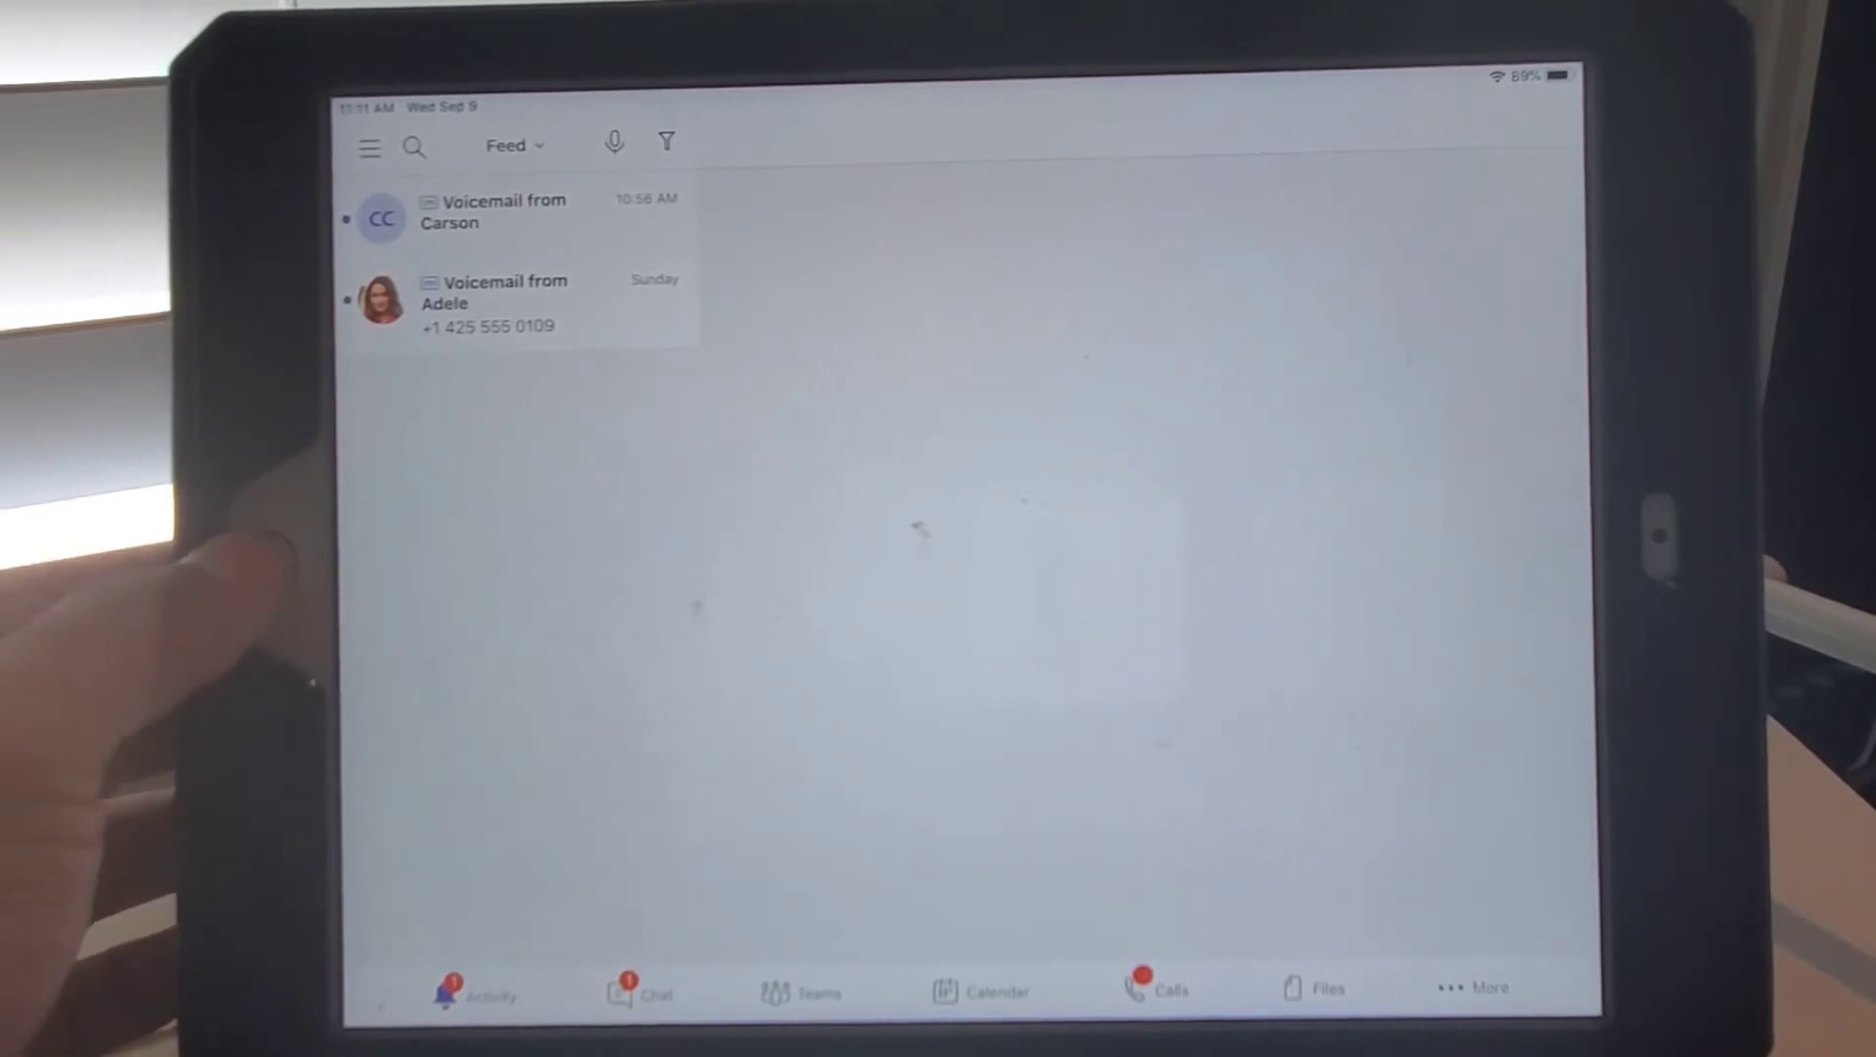
- Leave Teams for iPadOS Settings and show the Teams app's Contacts, Microphone and Camera permissions
click(266, 561)
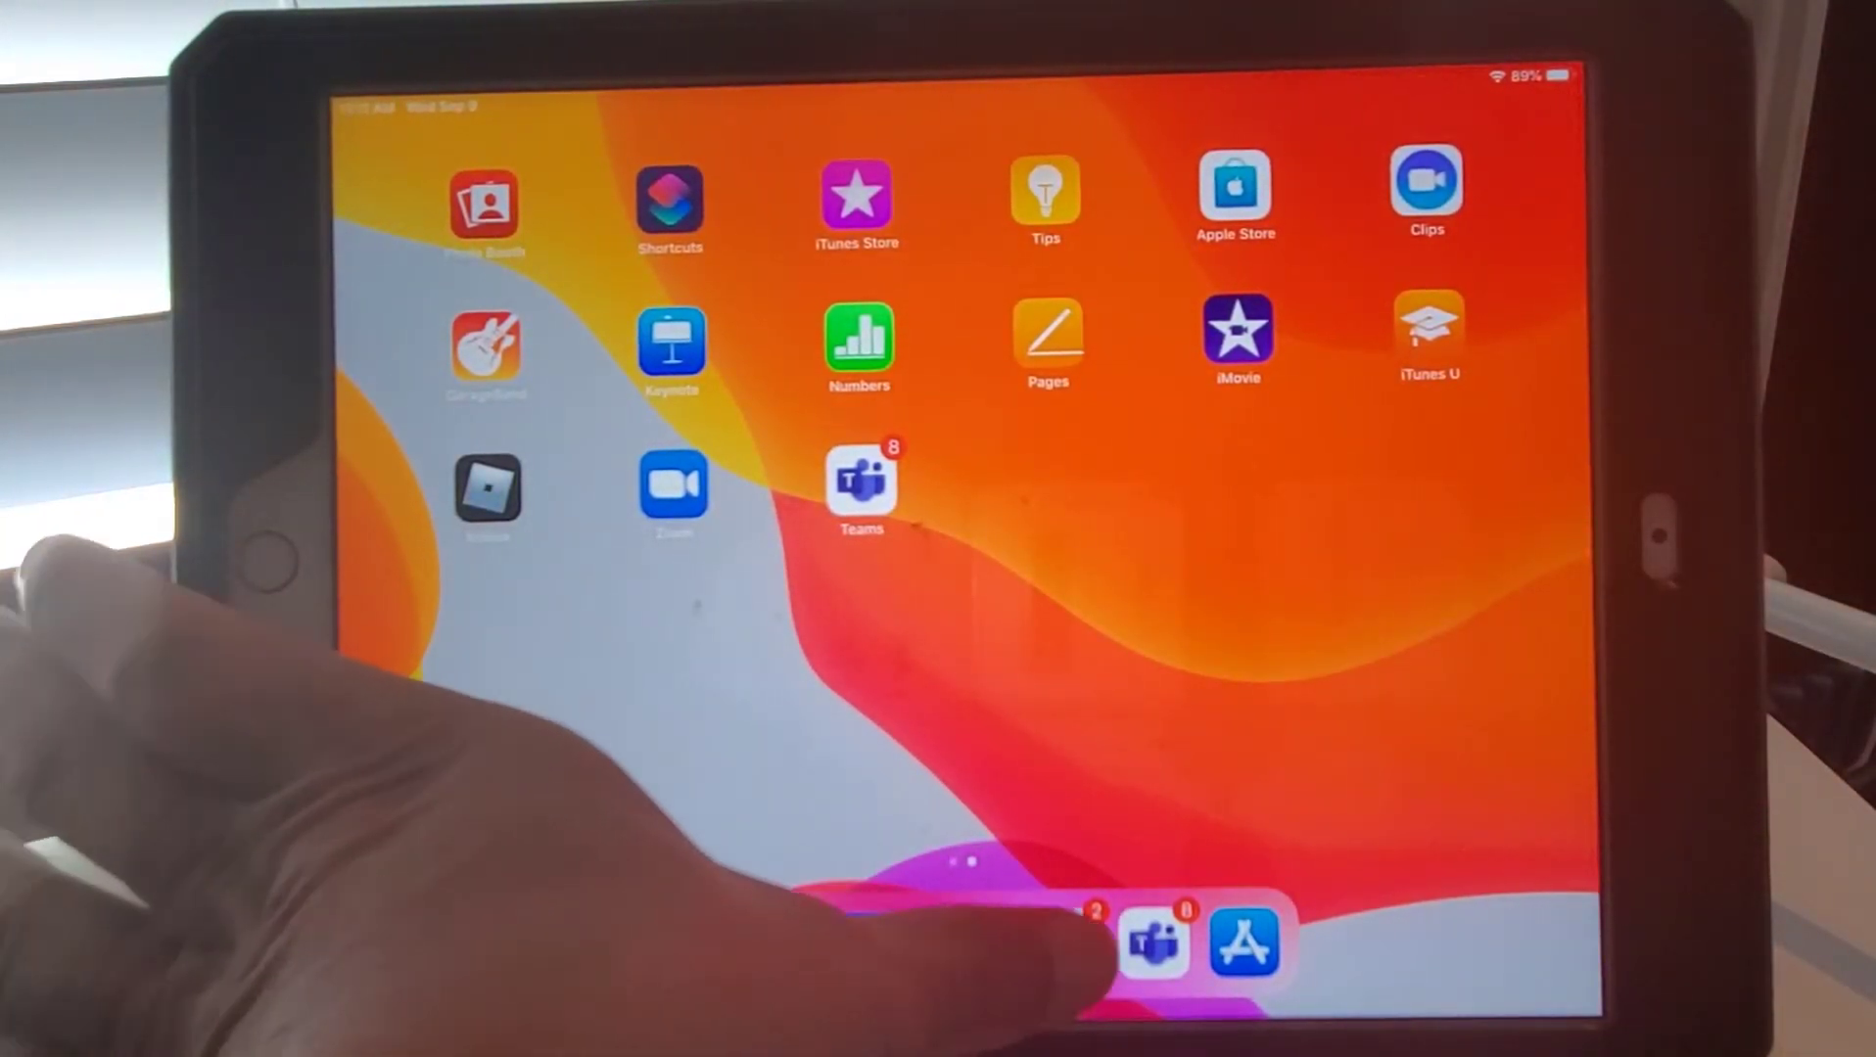
click(1062, 937)
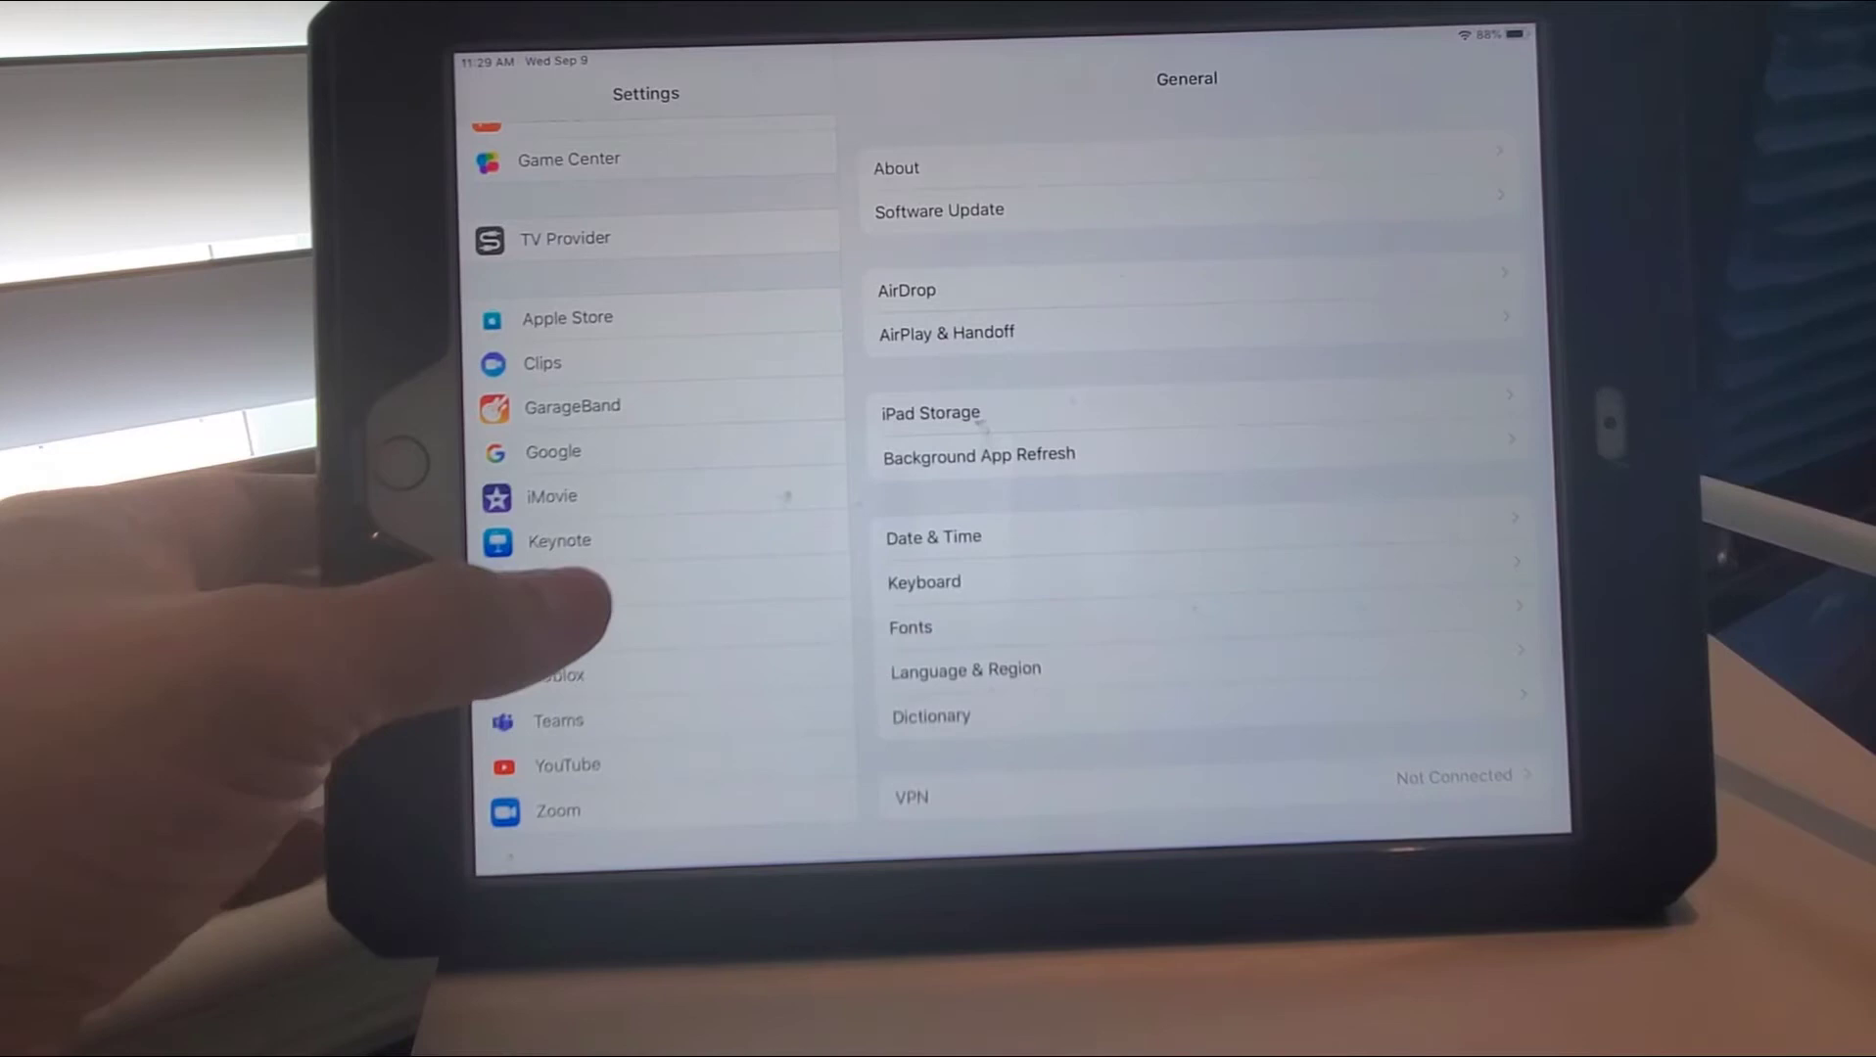
scroll(646, 659, down, 2)
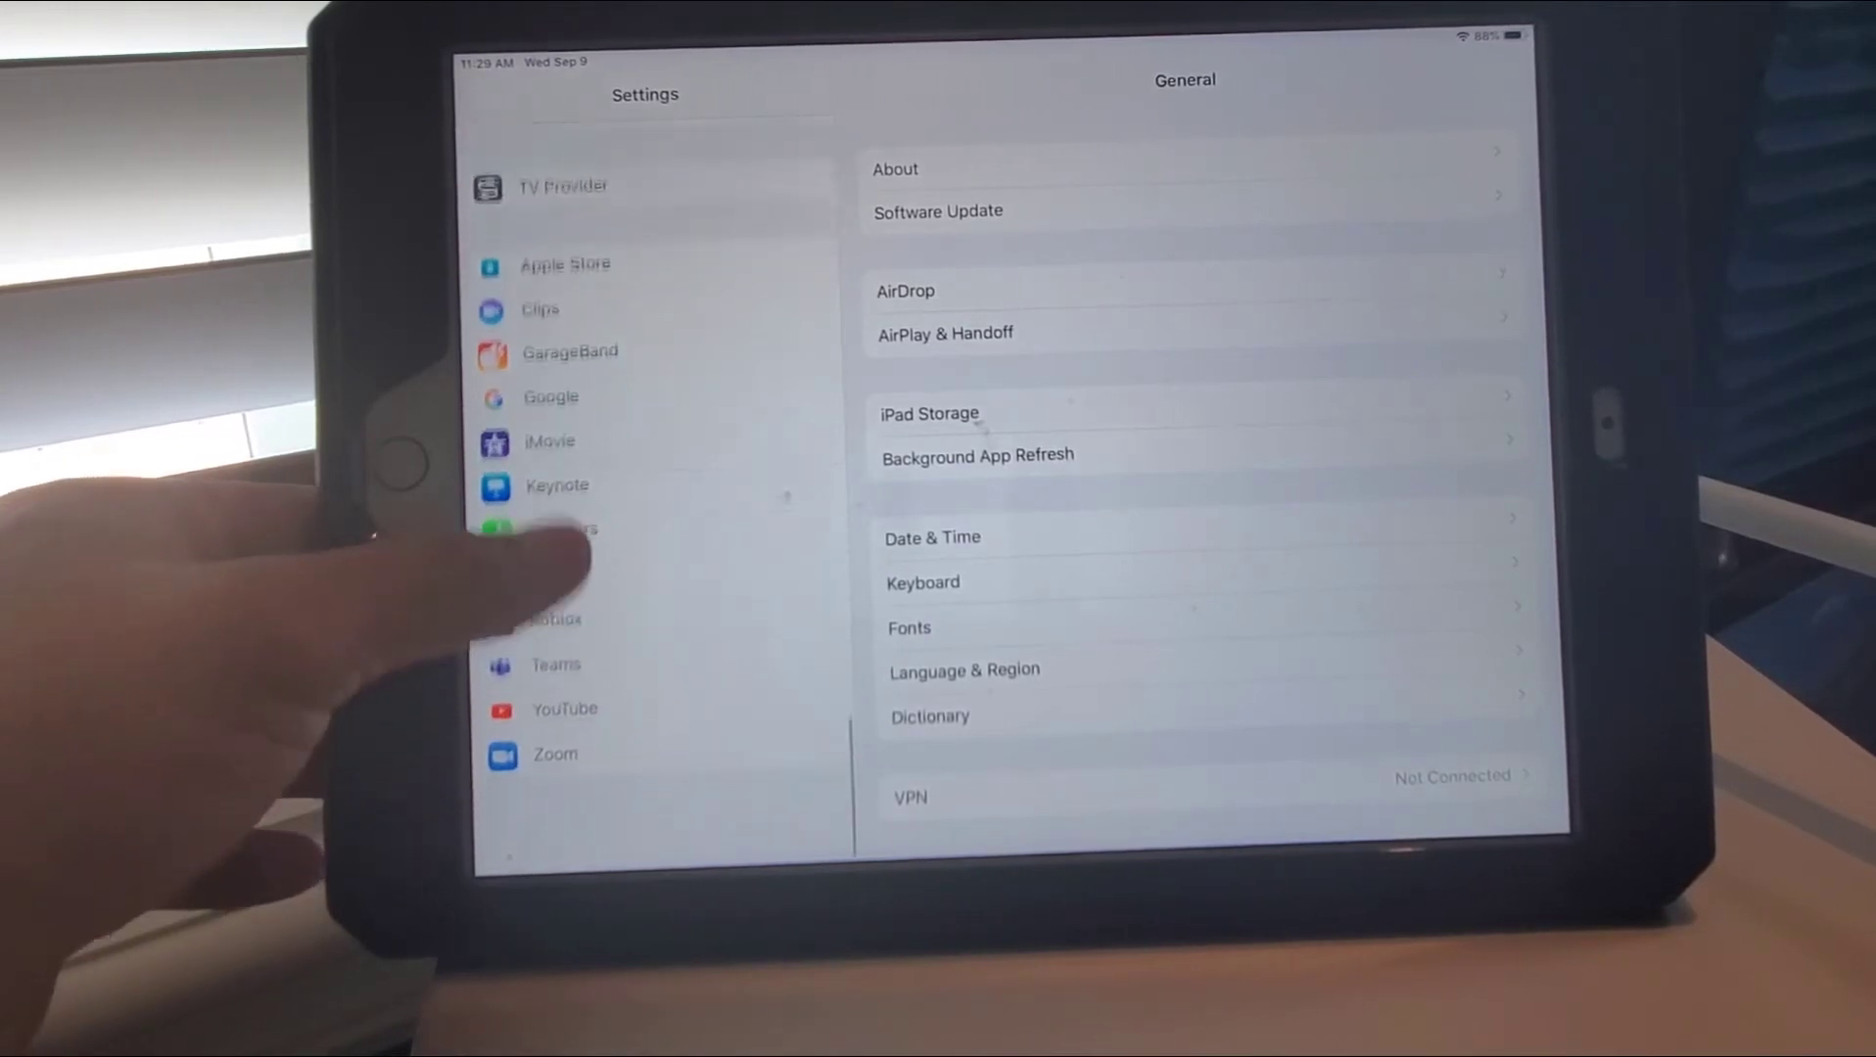
scroll(645, 498, up, 3)
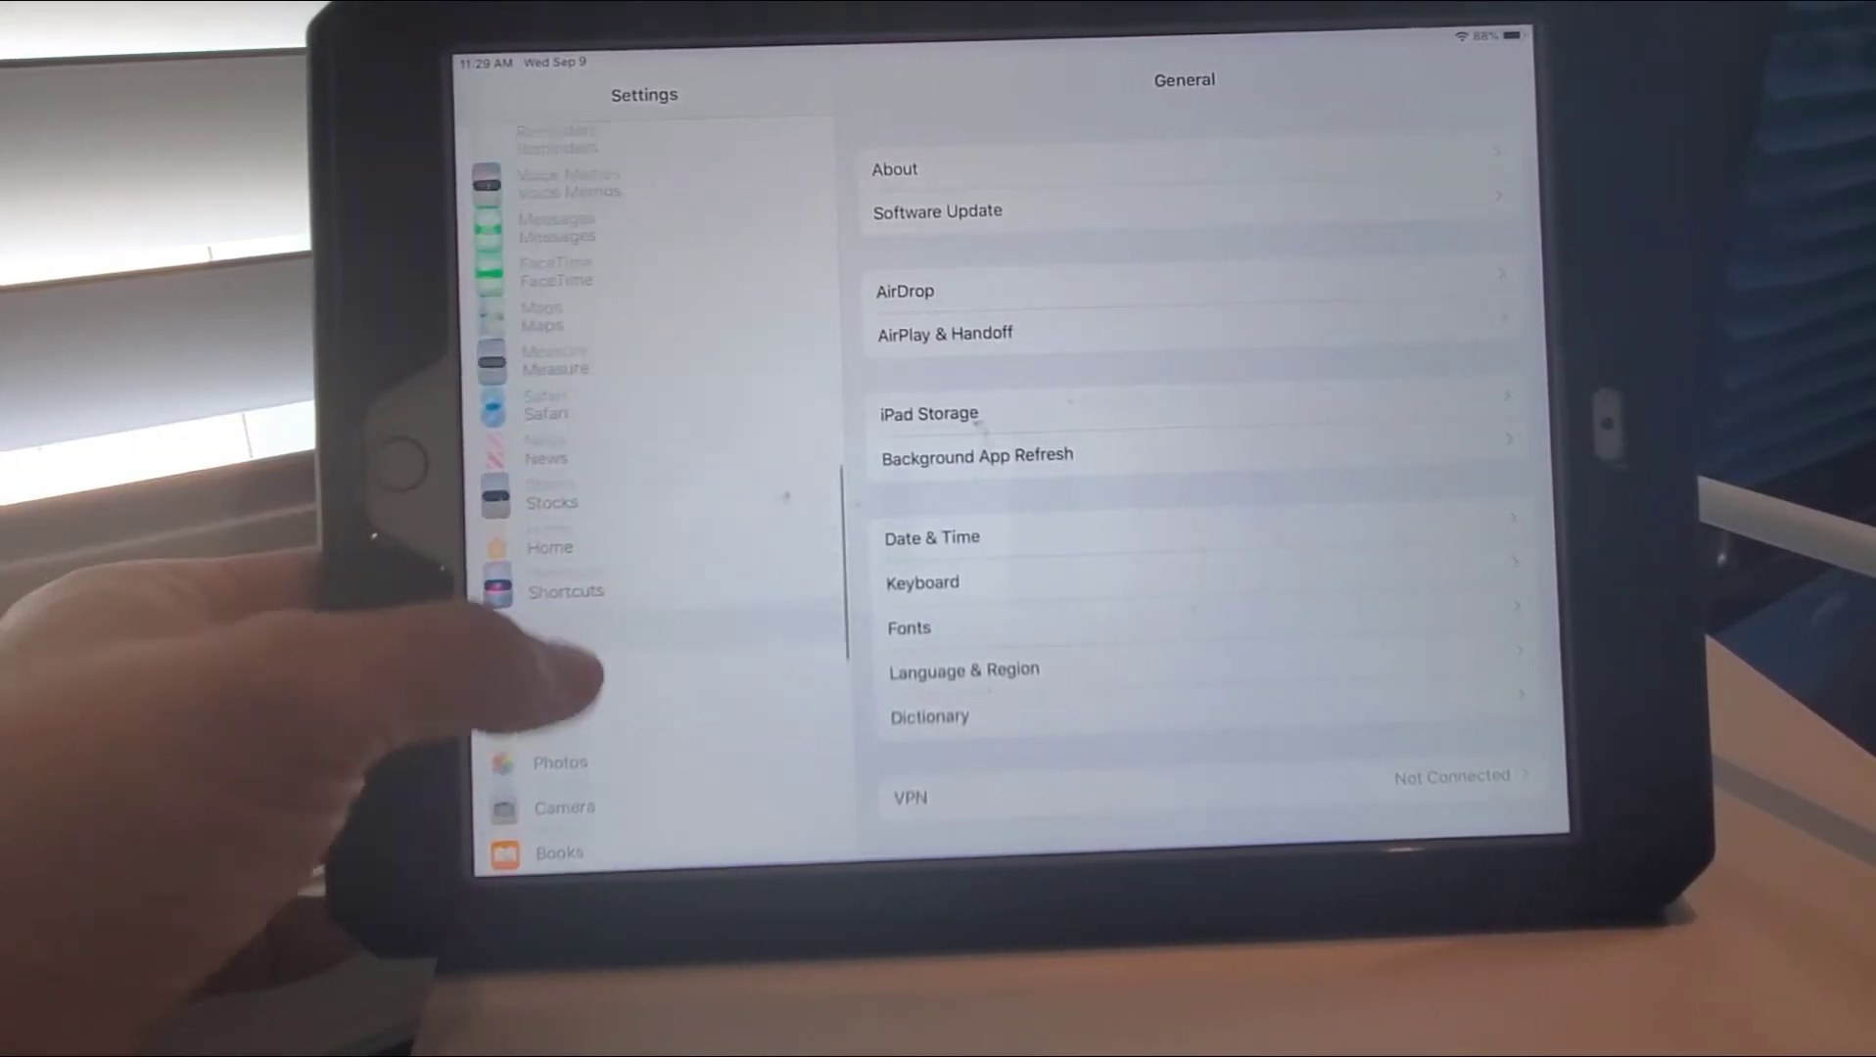
scroll(645, 513, down, 3)
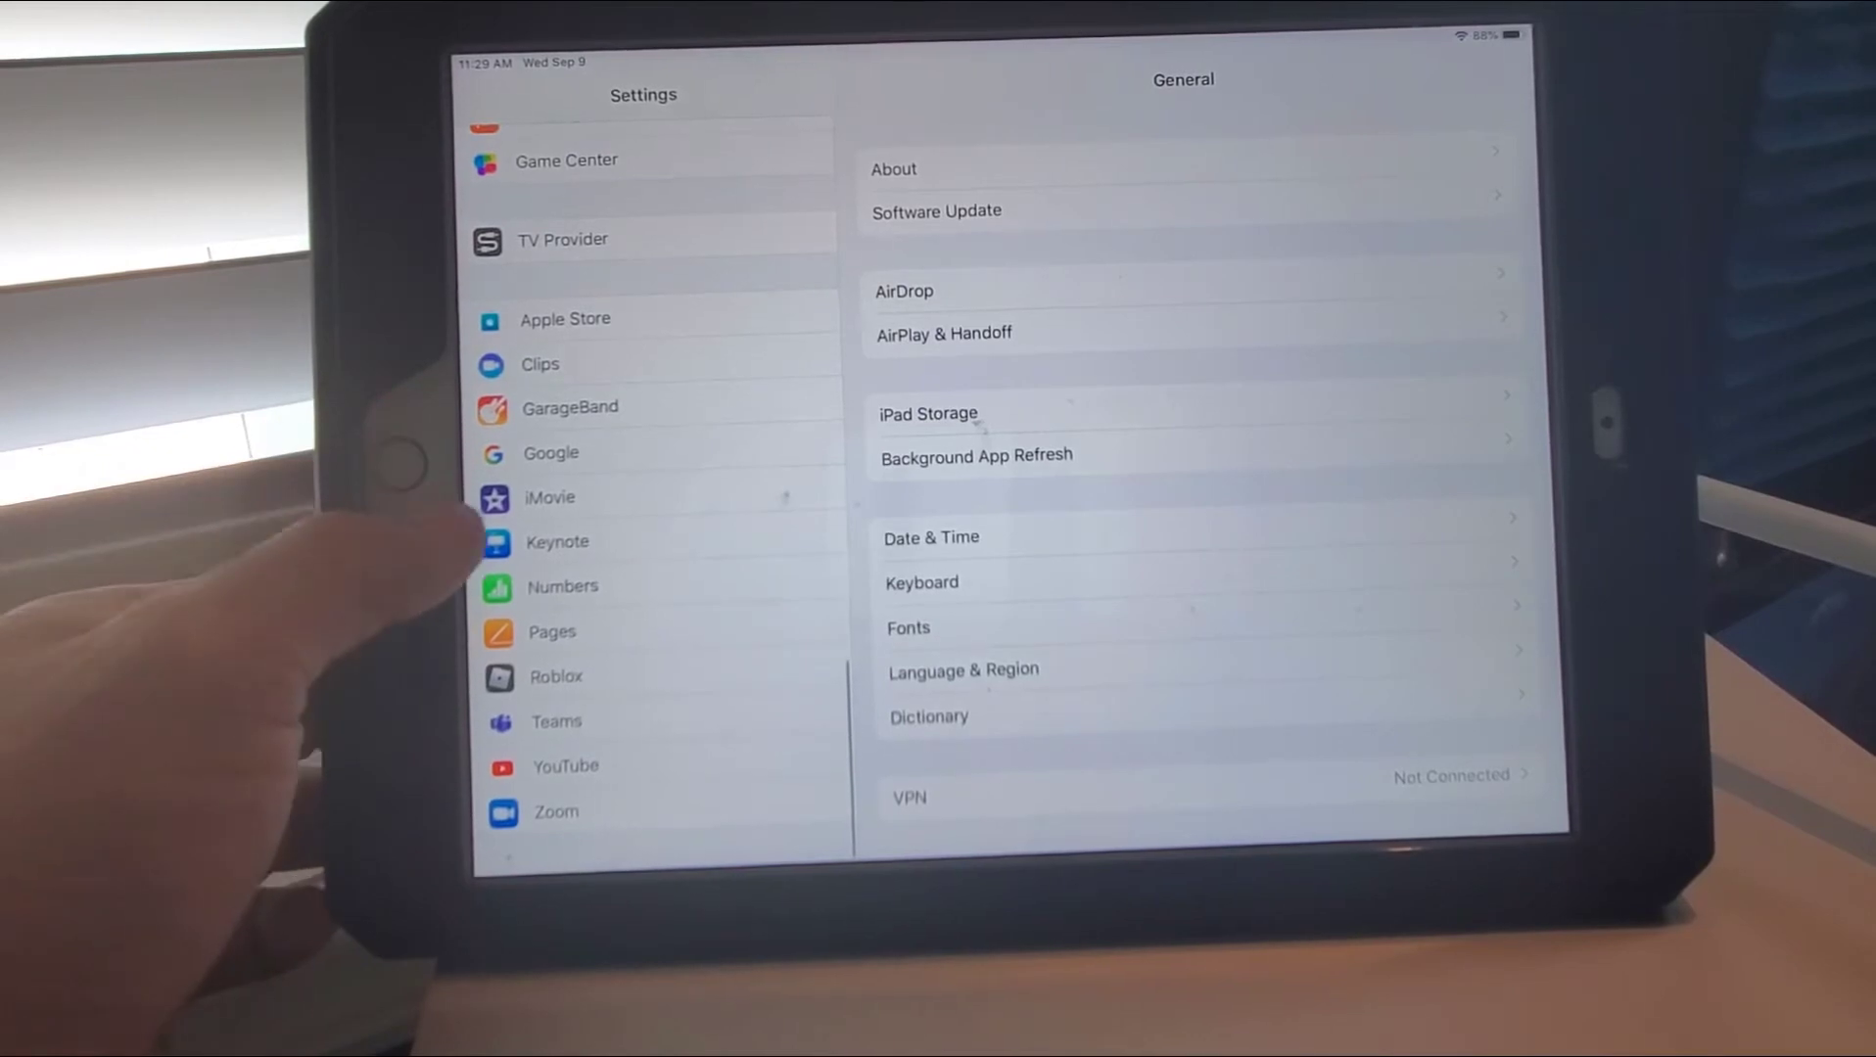
click(557, 721)
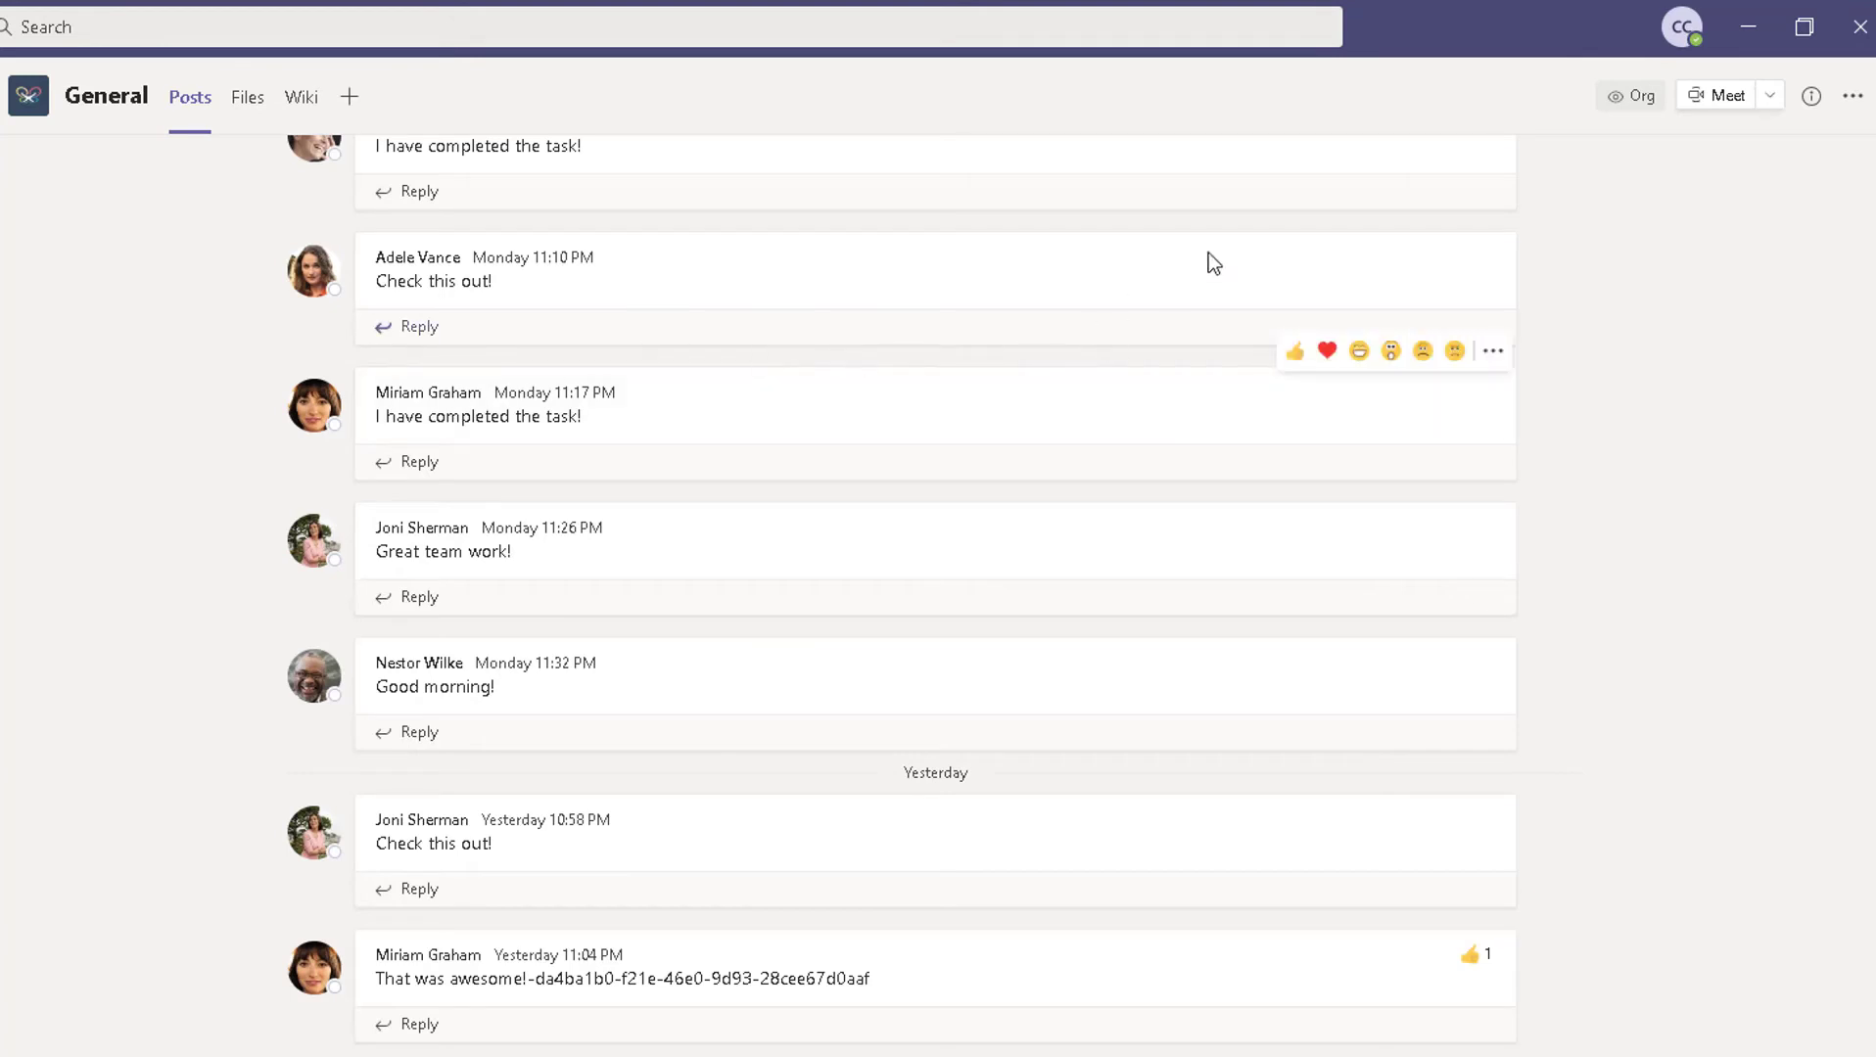
- Show the account menu from the profile avatar in the desktop Teams client
click(1682, 27)
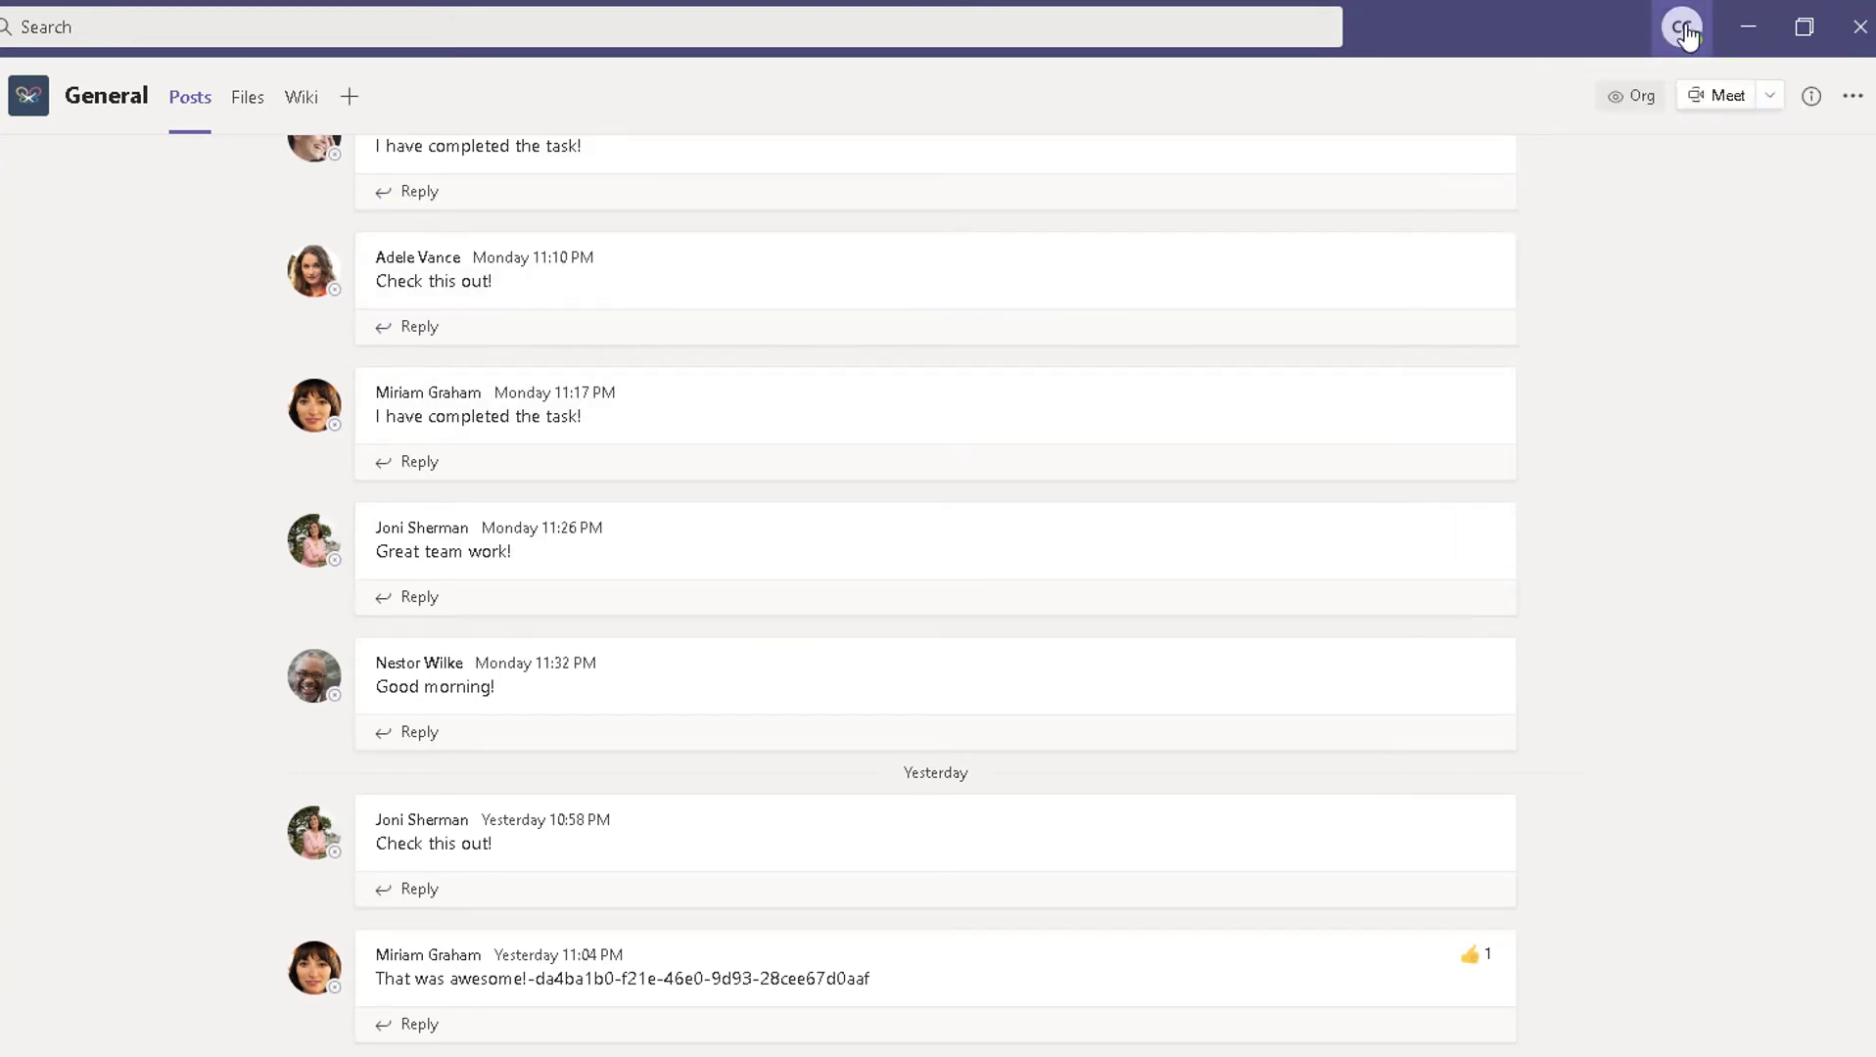
click(1685, 32)
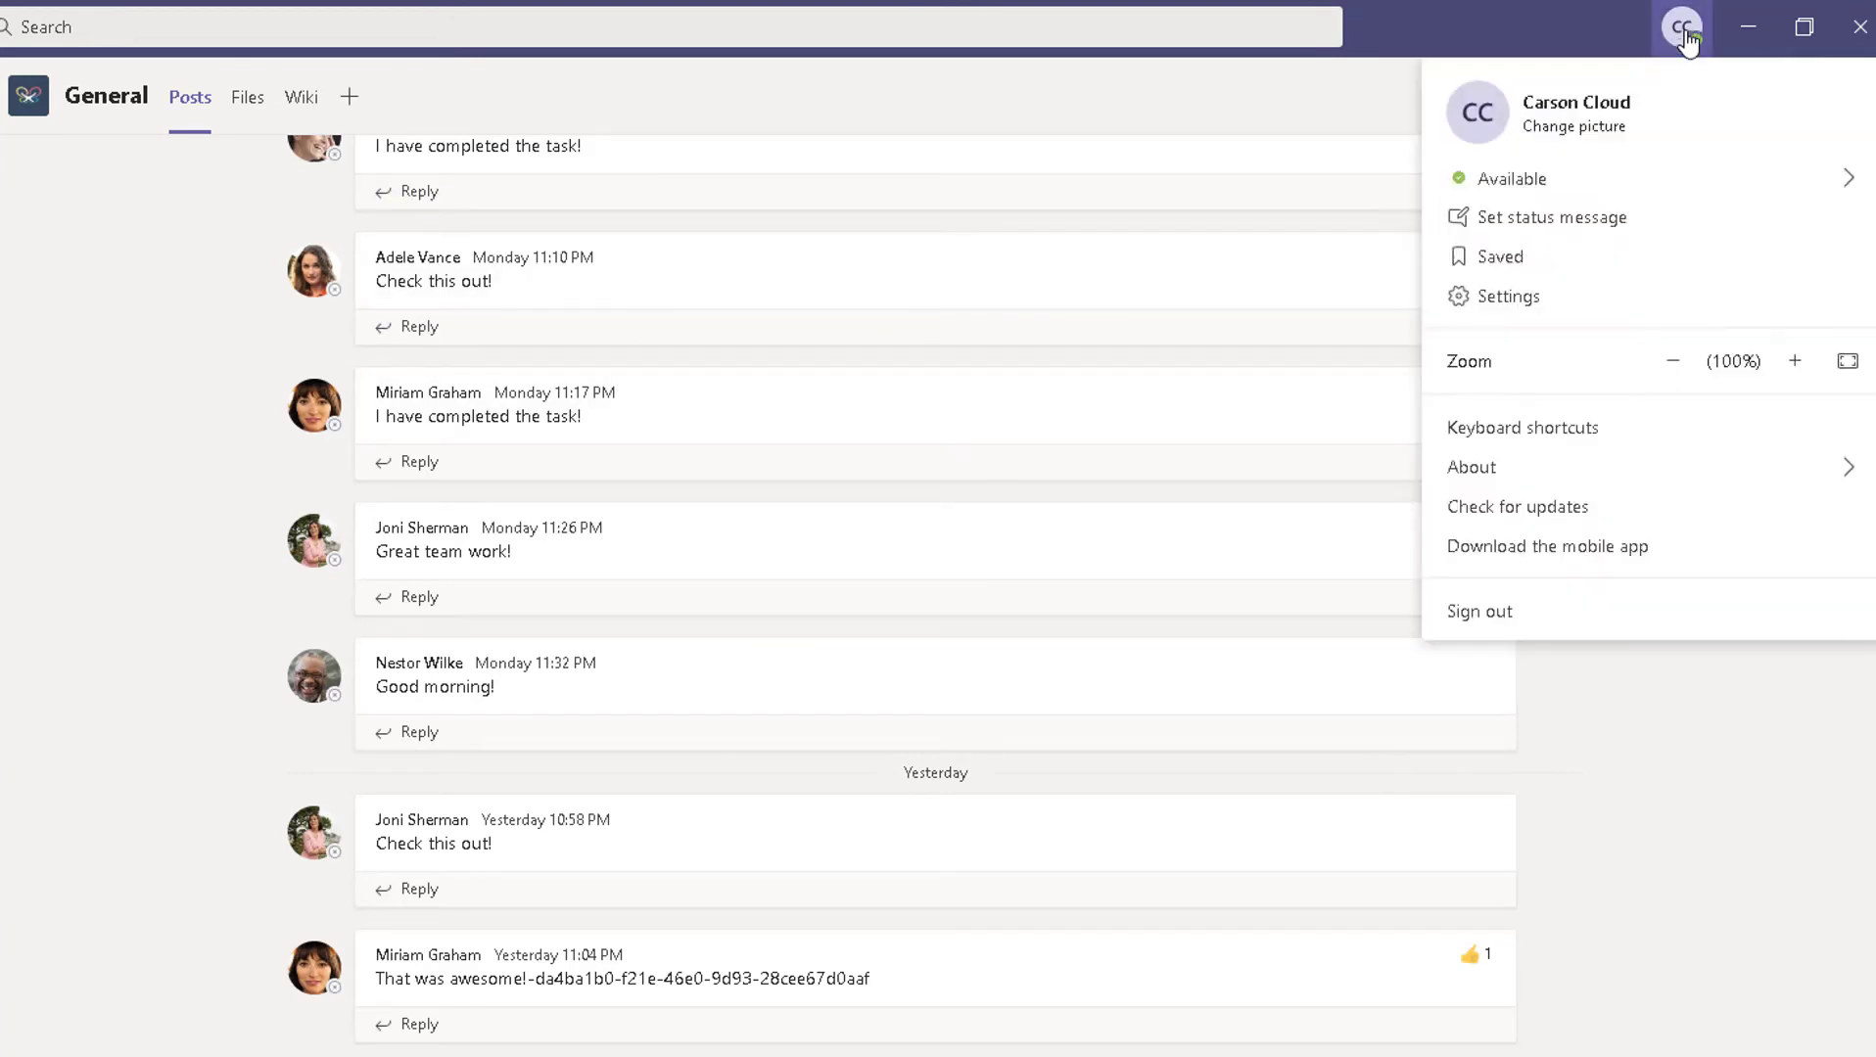
- In Settings > Devices, set speaker and microphone to the Plantronics C320-M headset
click(1510, 296)
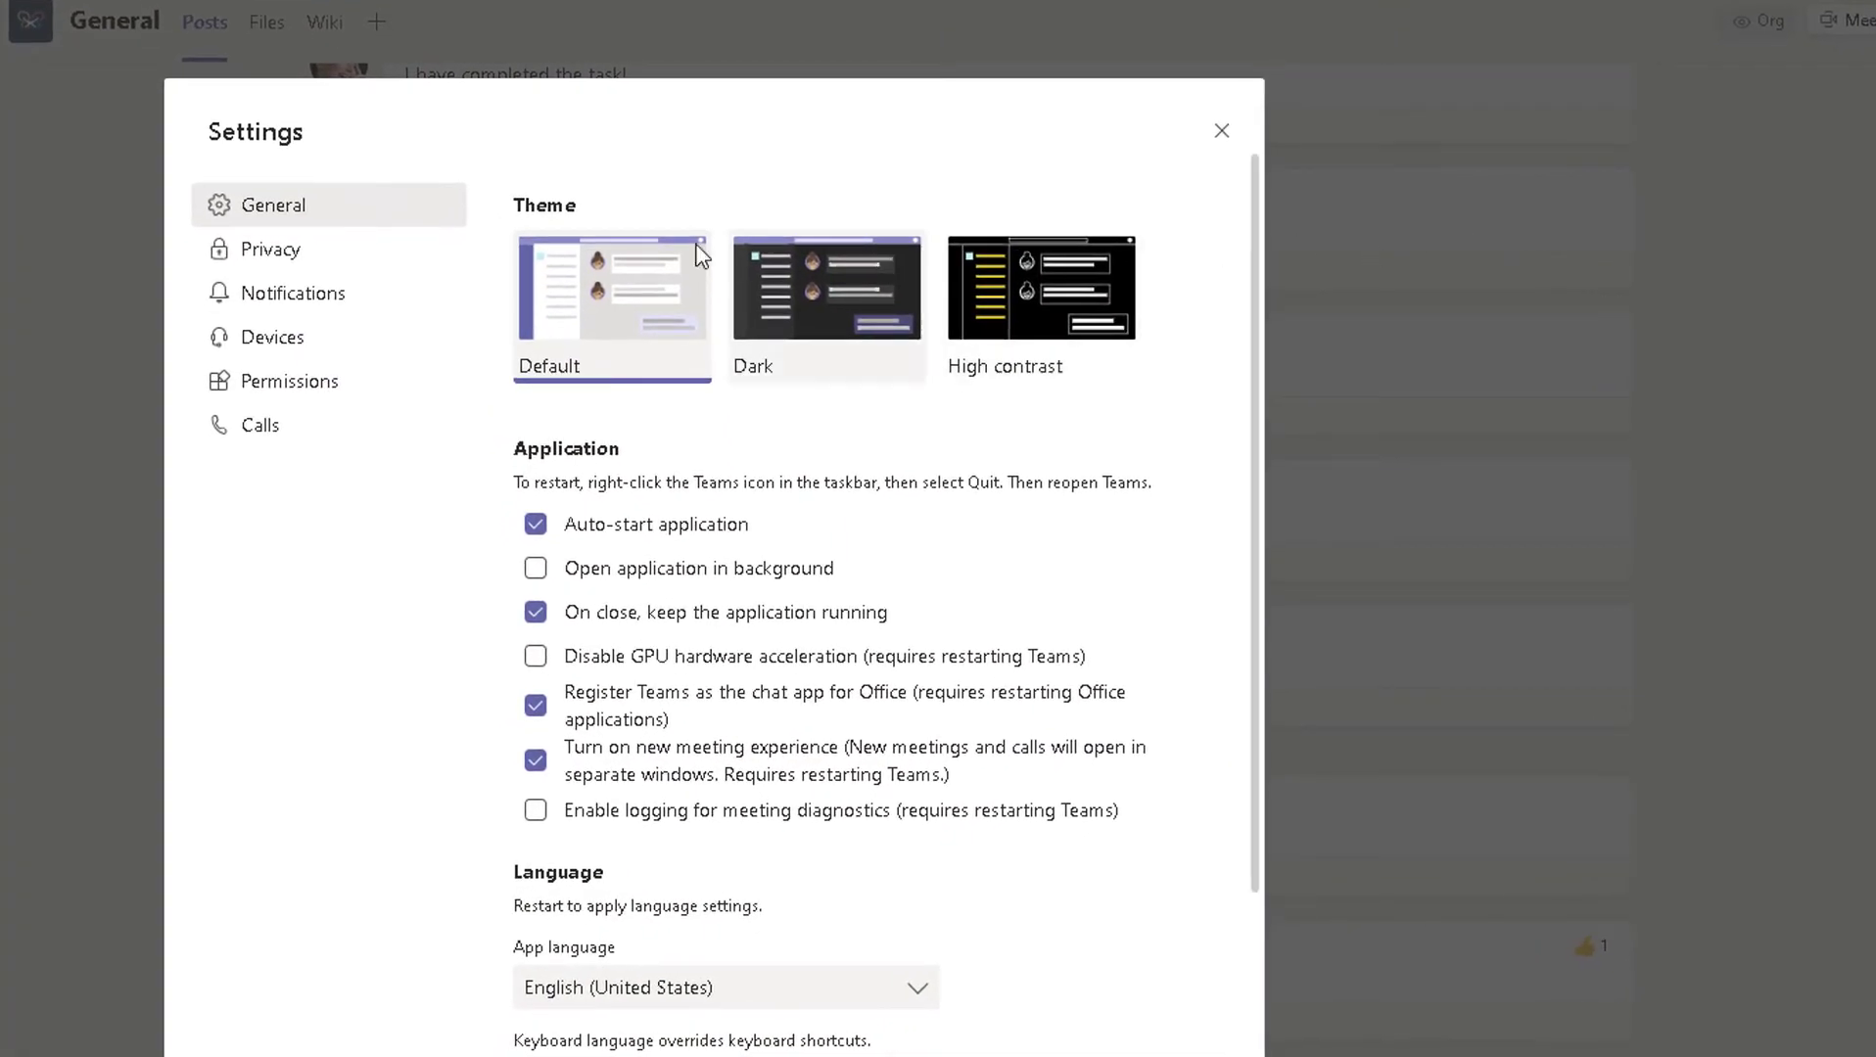
click(285, 358)
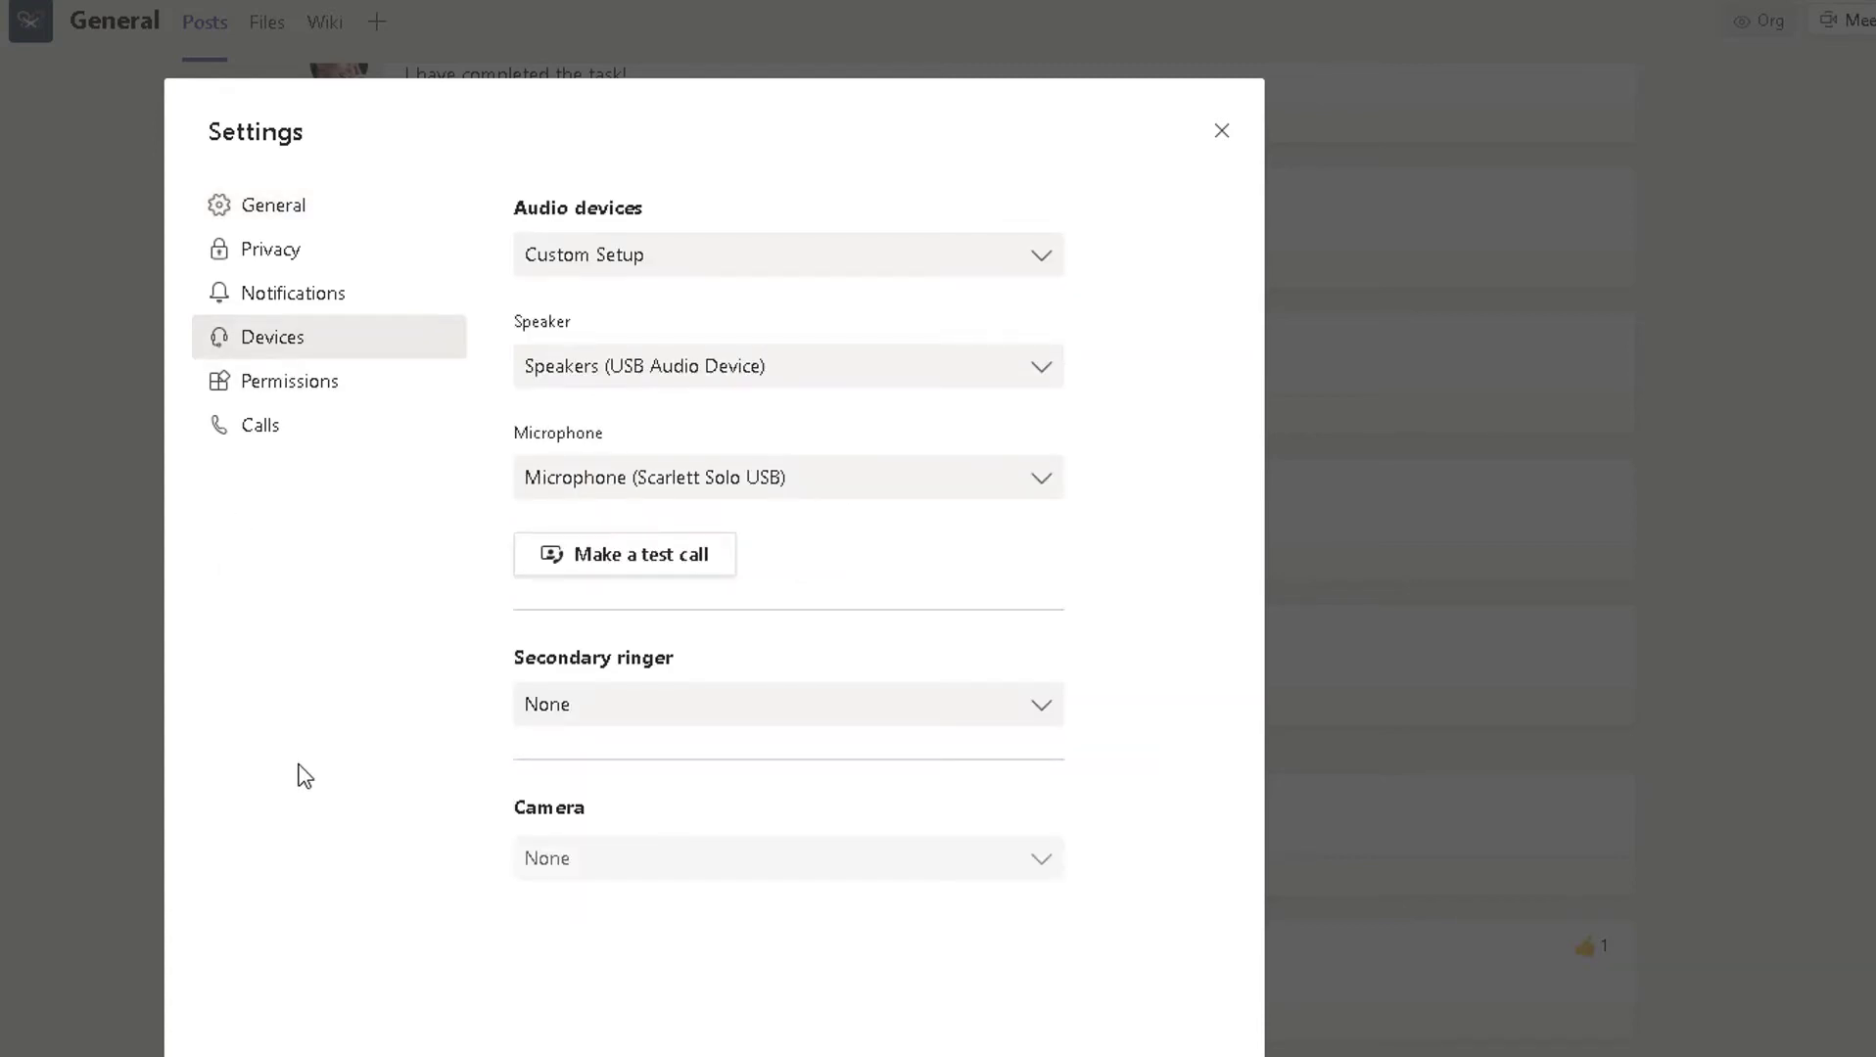
click(830, 384)
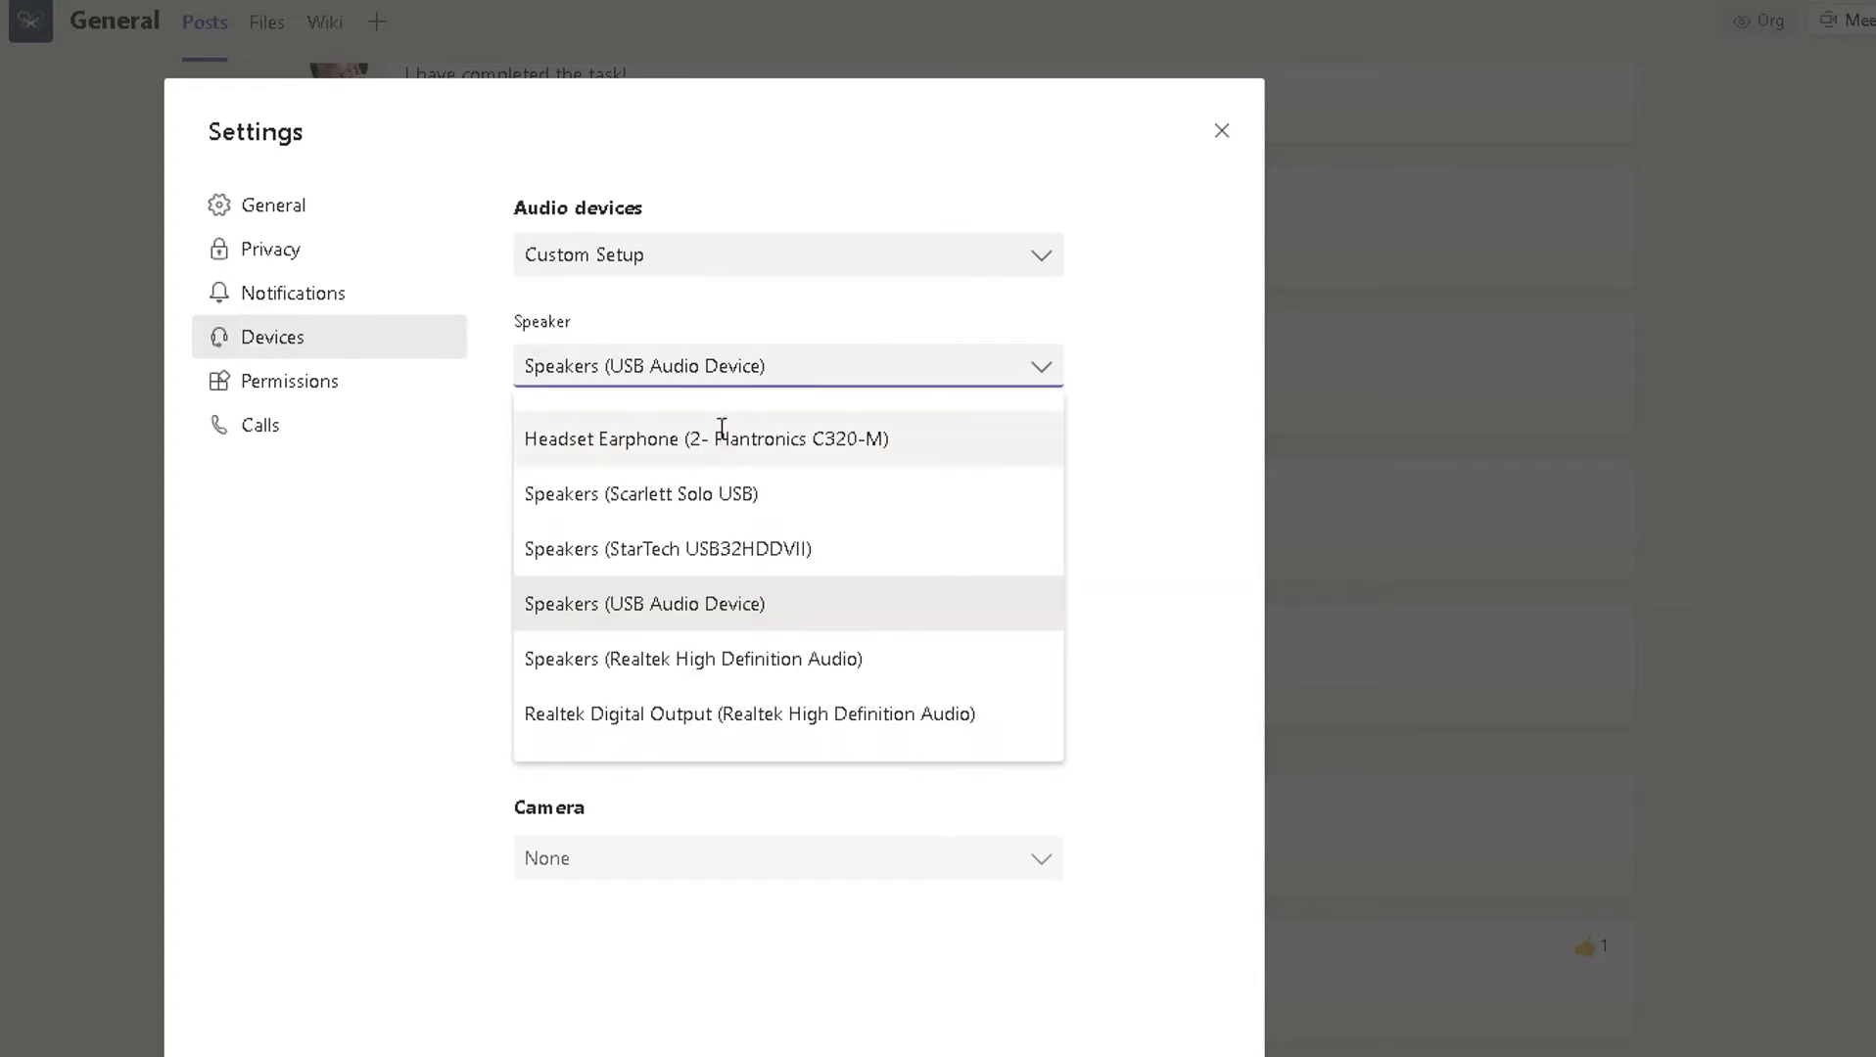
click(765, 444)
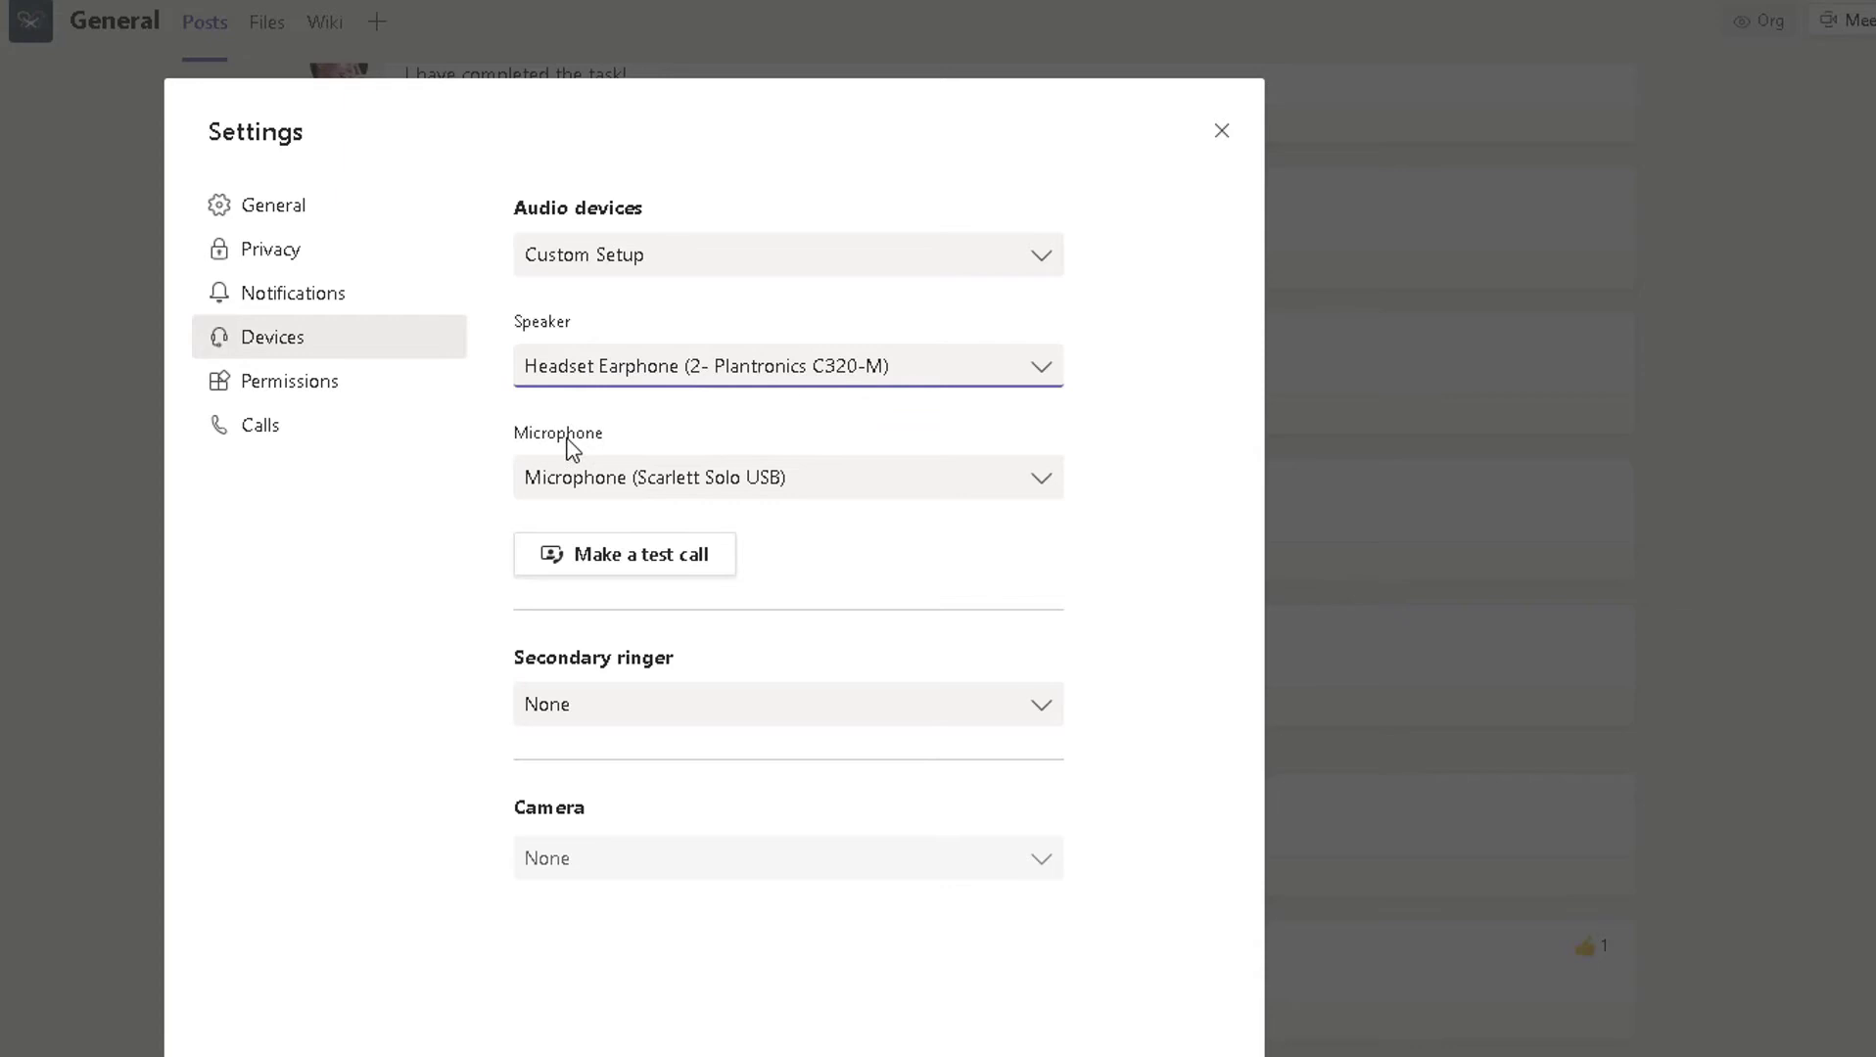
click(717, 484)
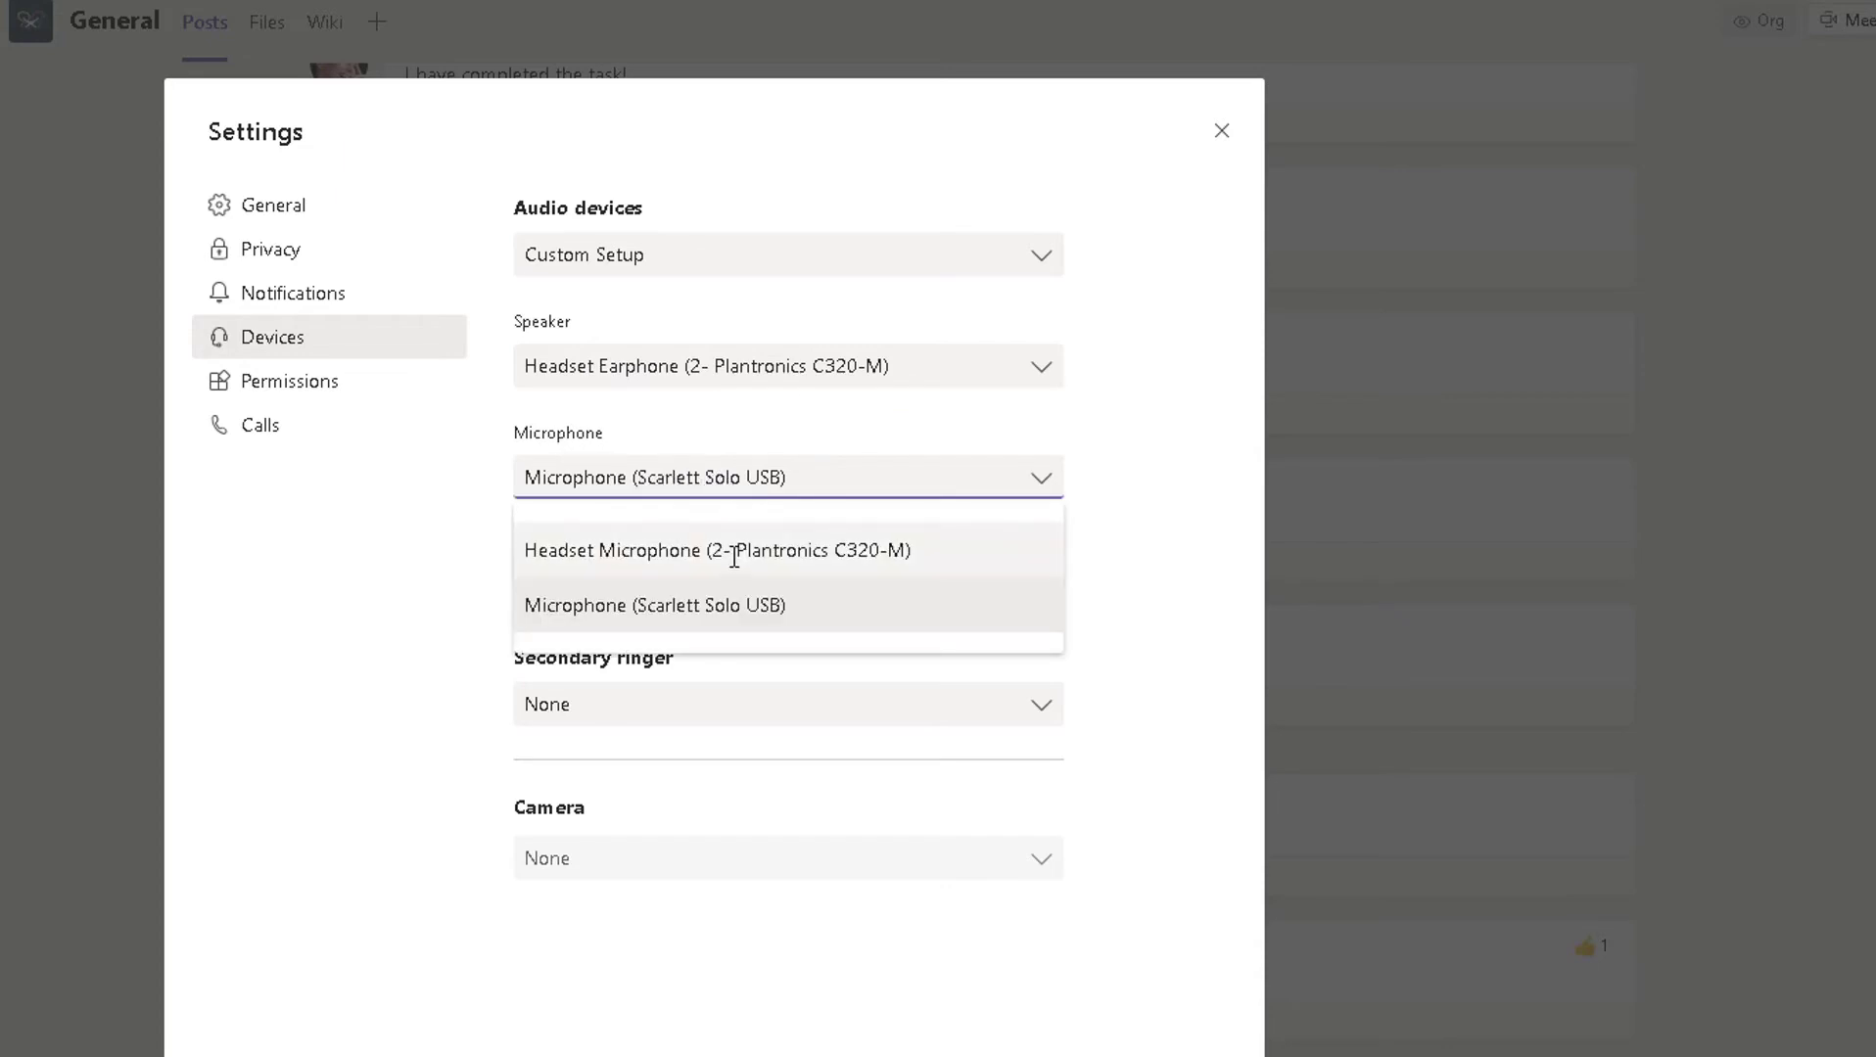
click(734, 555)
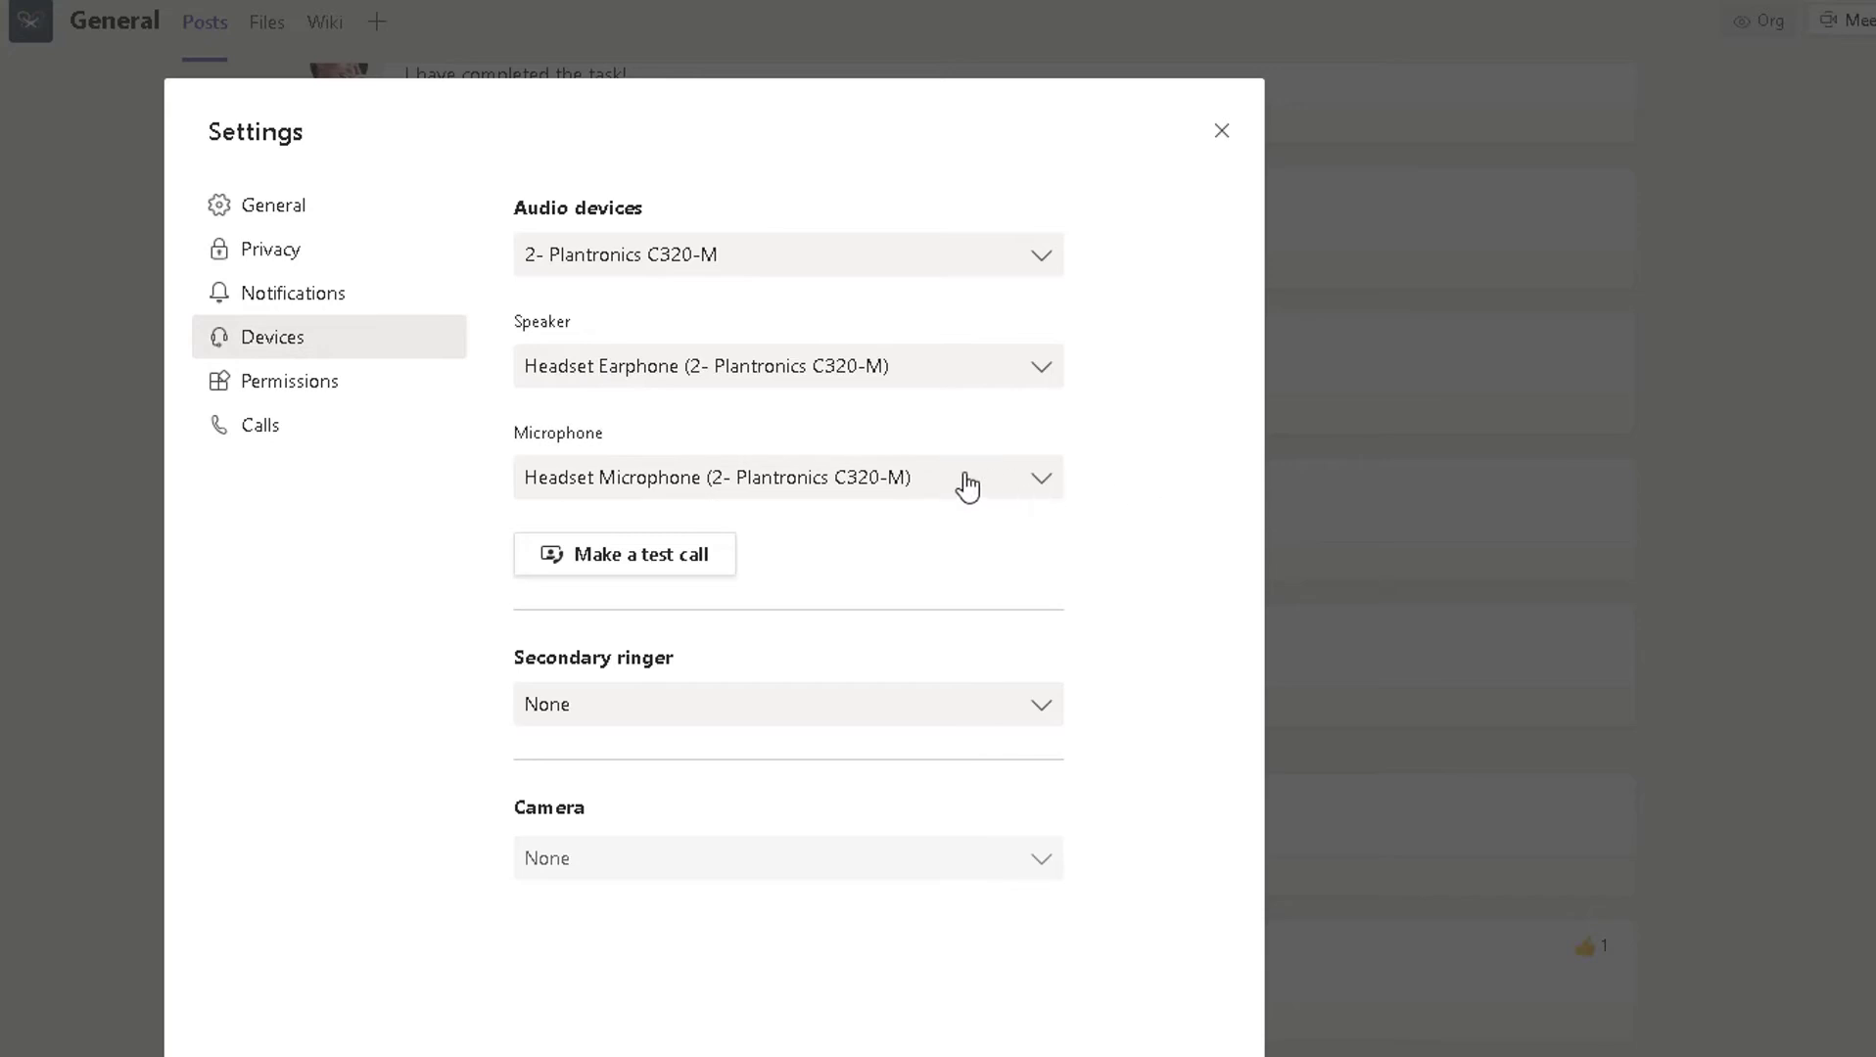
click(602, 373)
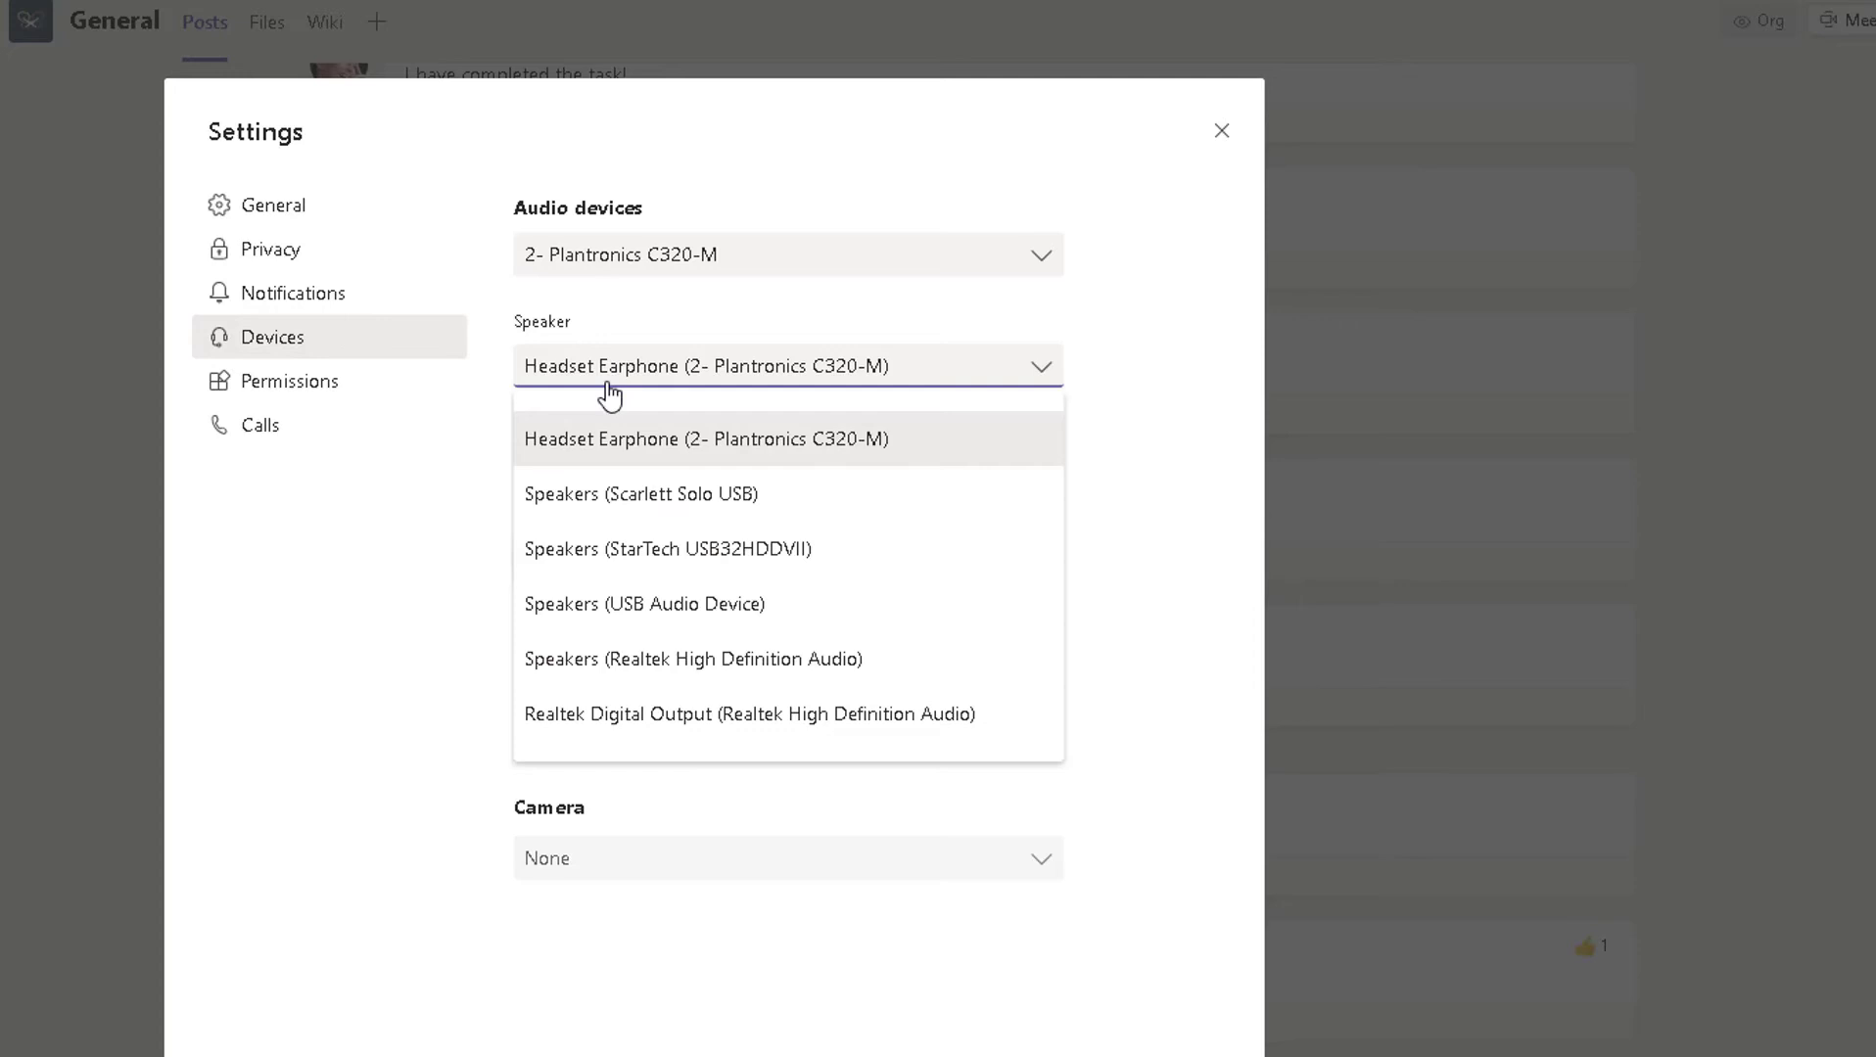
click(690, 606)
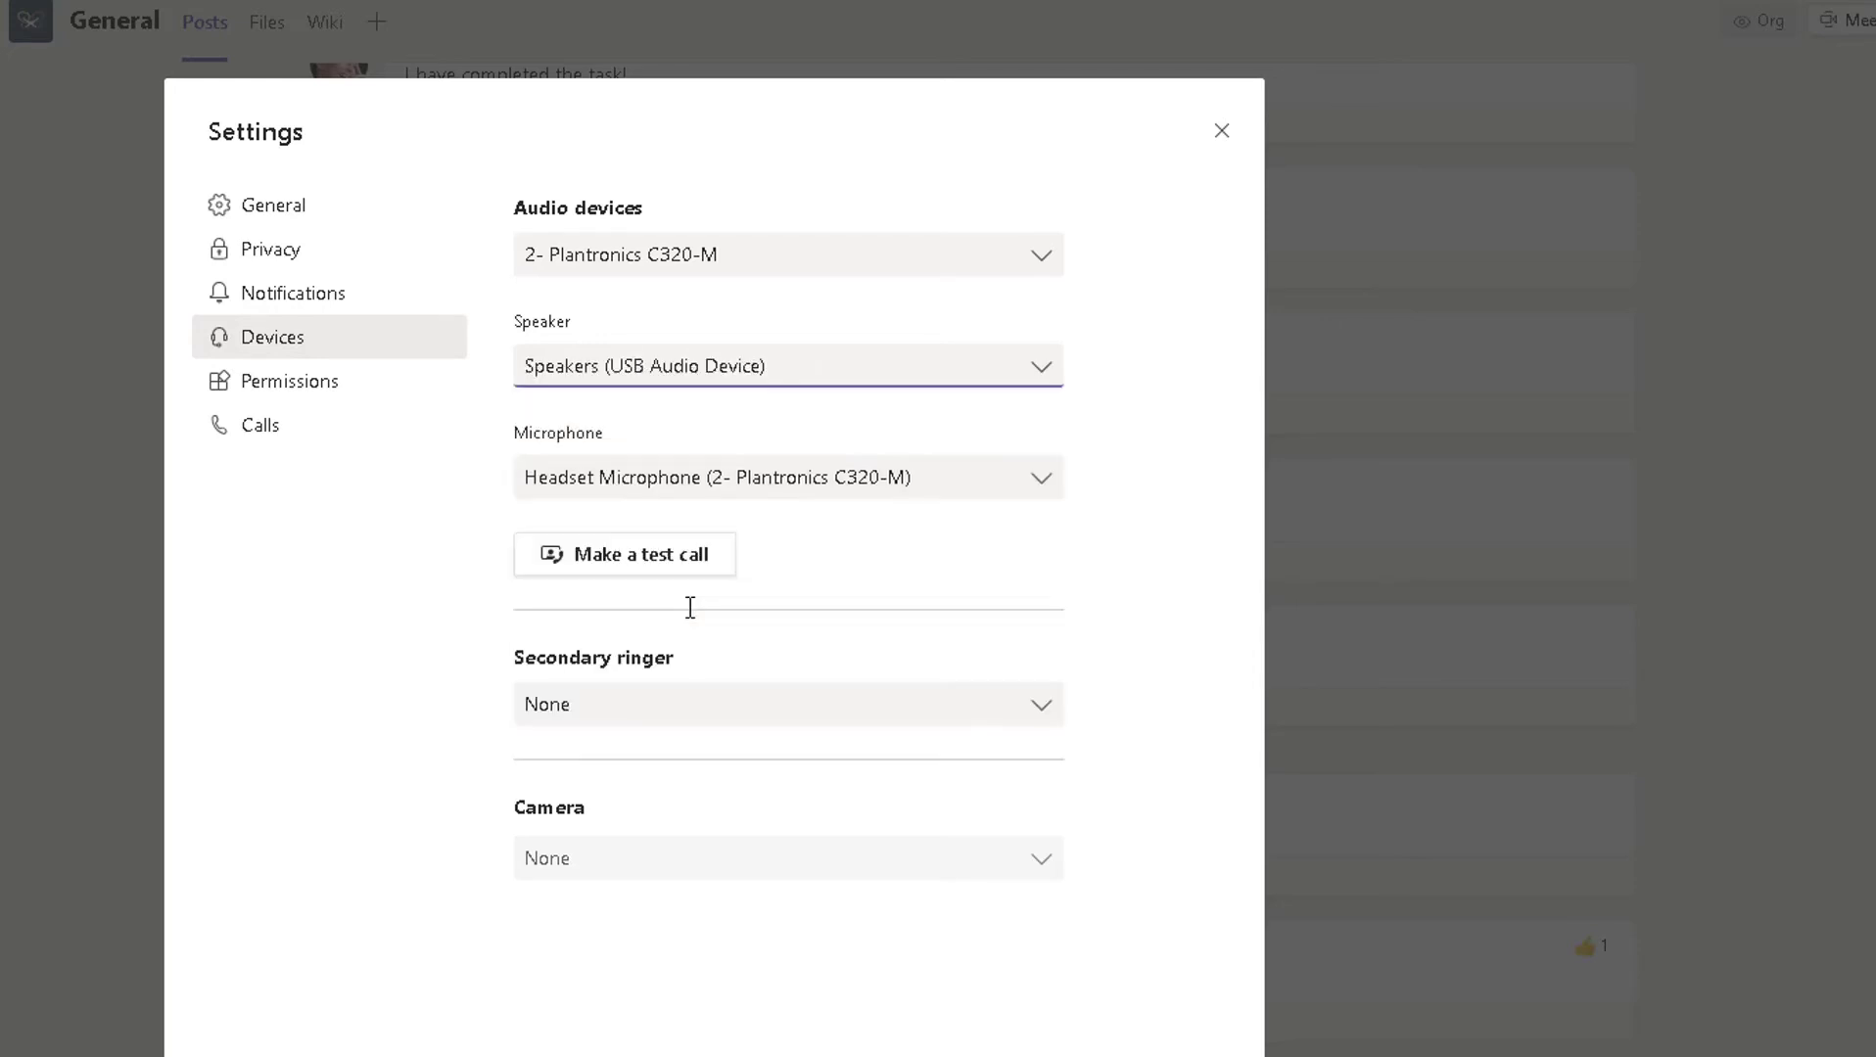
click(721, 381)
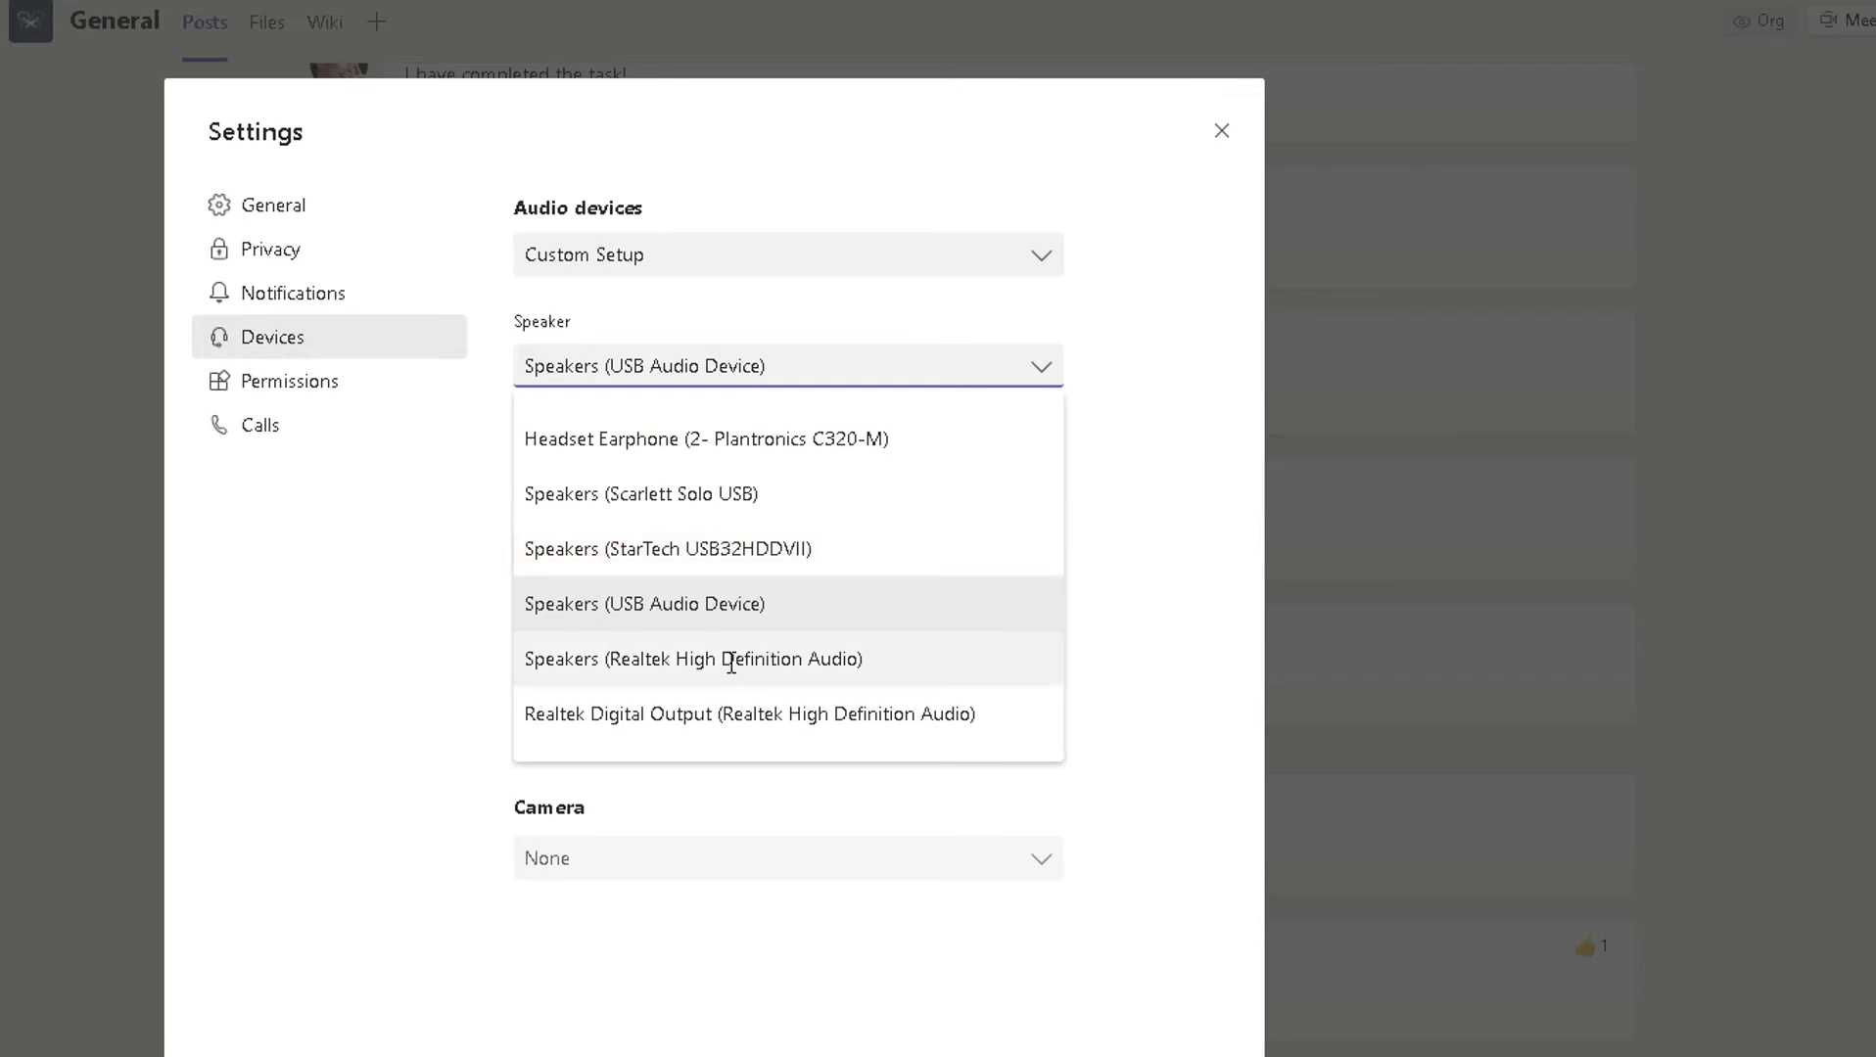
click(671, 440)
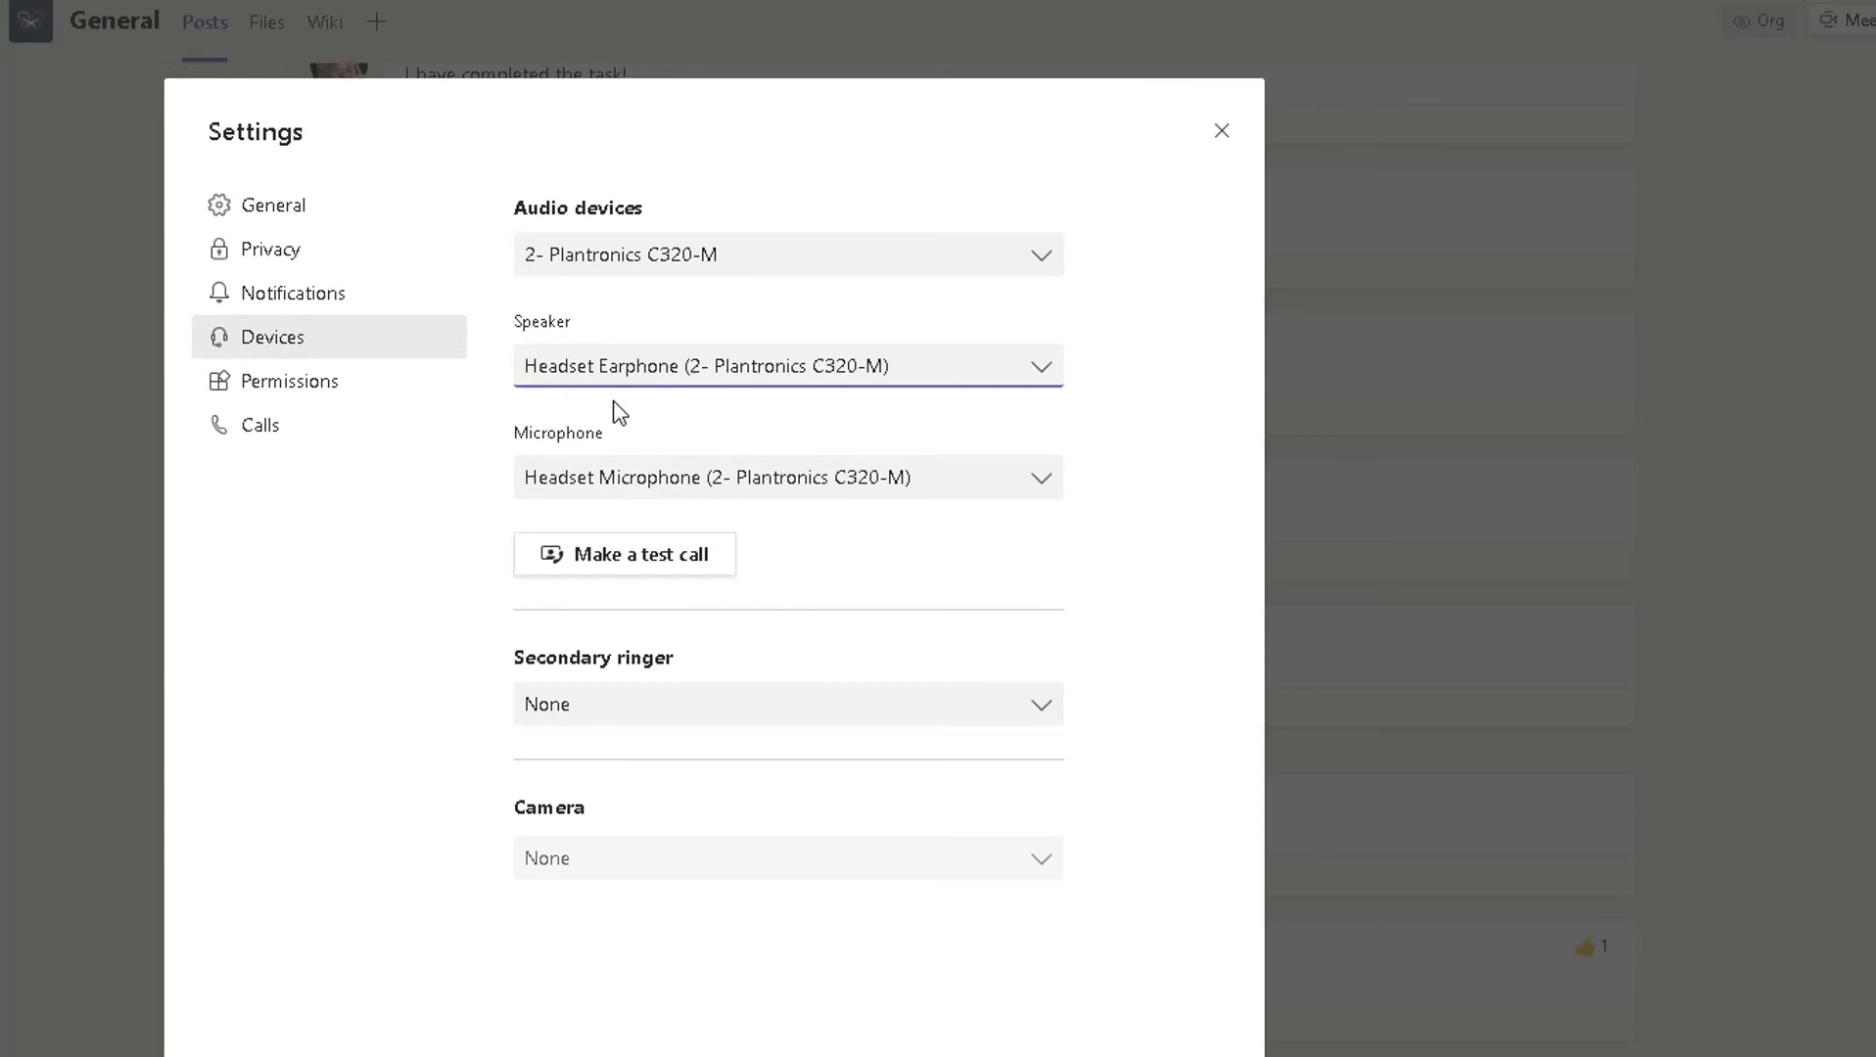
click(649, 378)
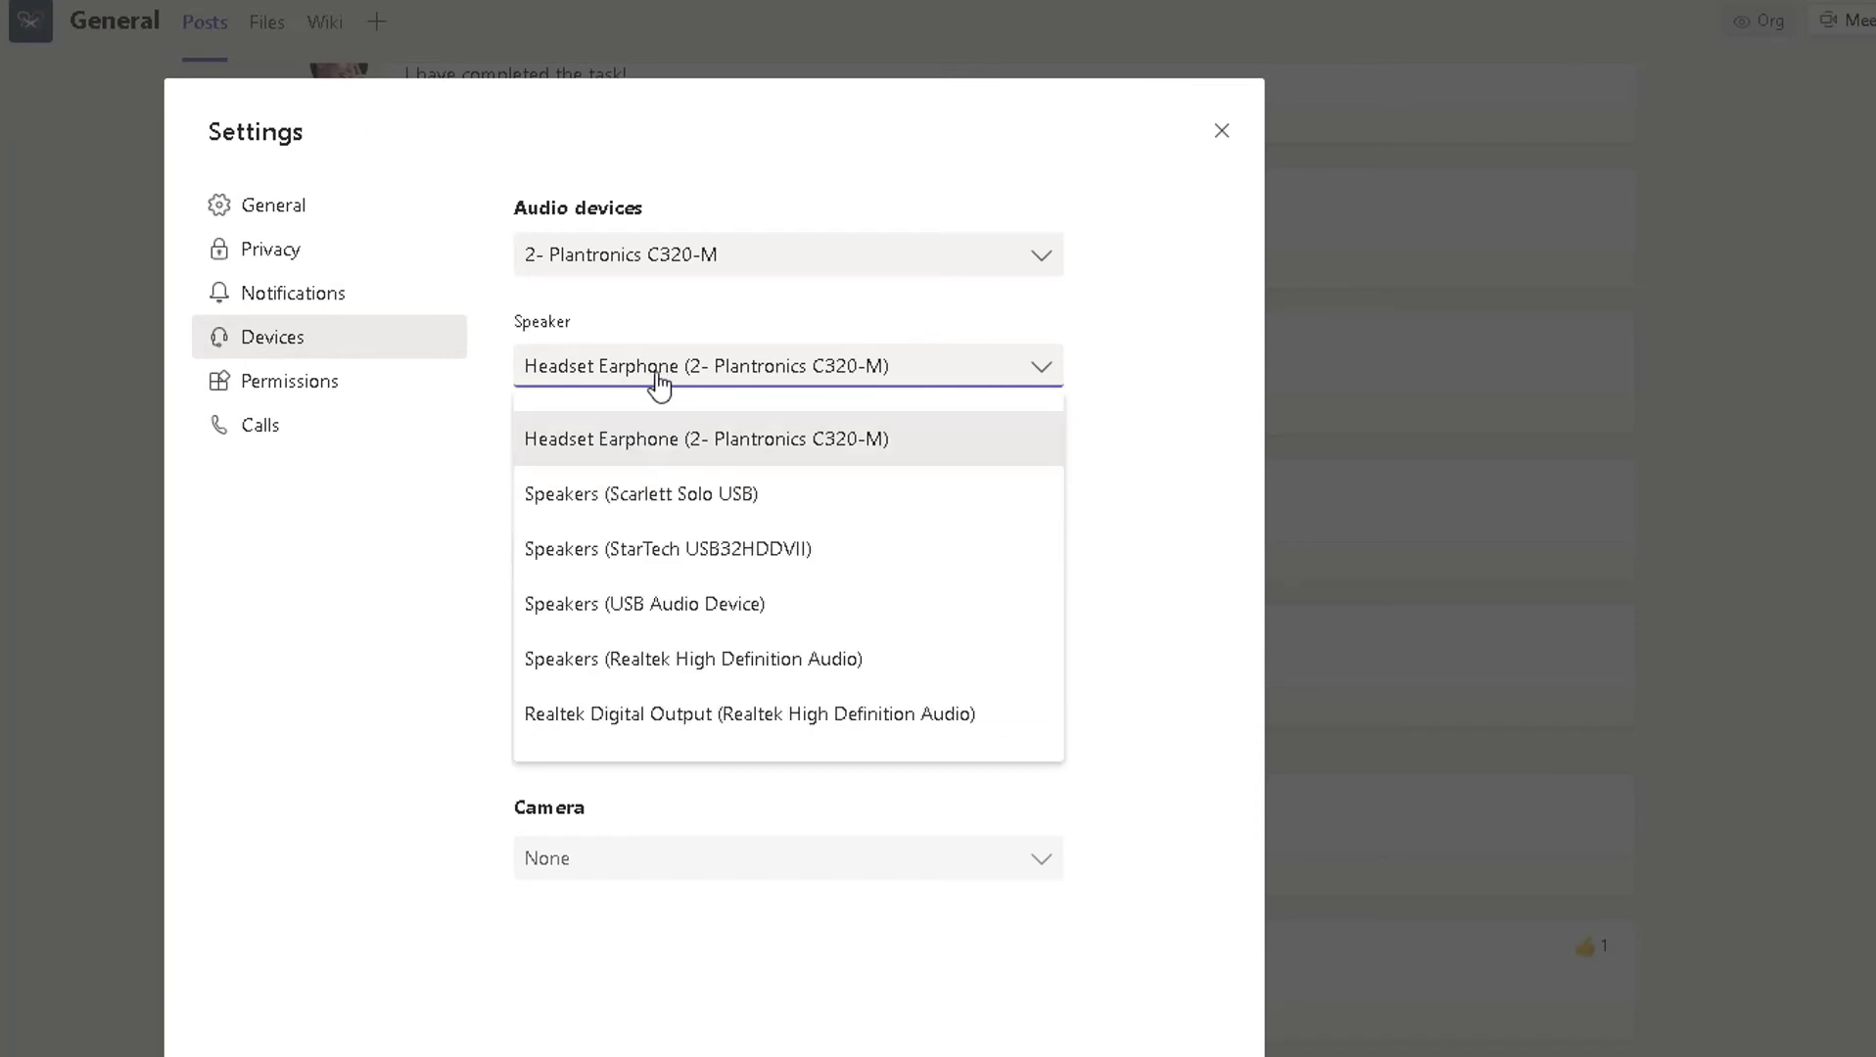
click(663, 378)
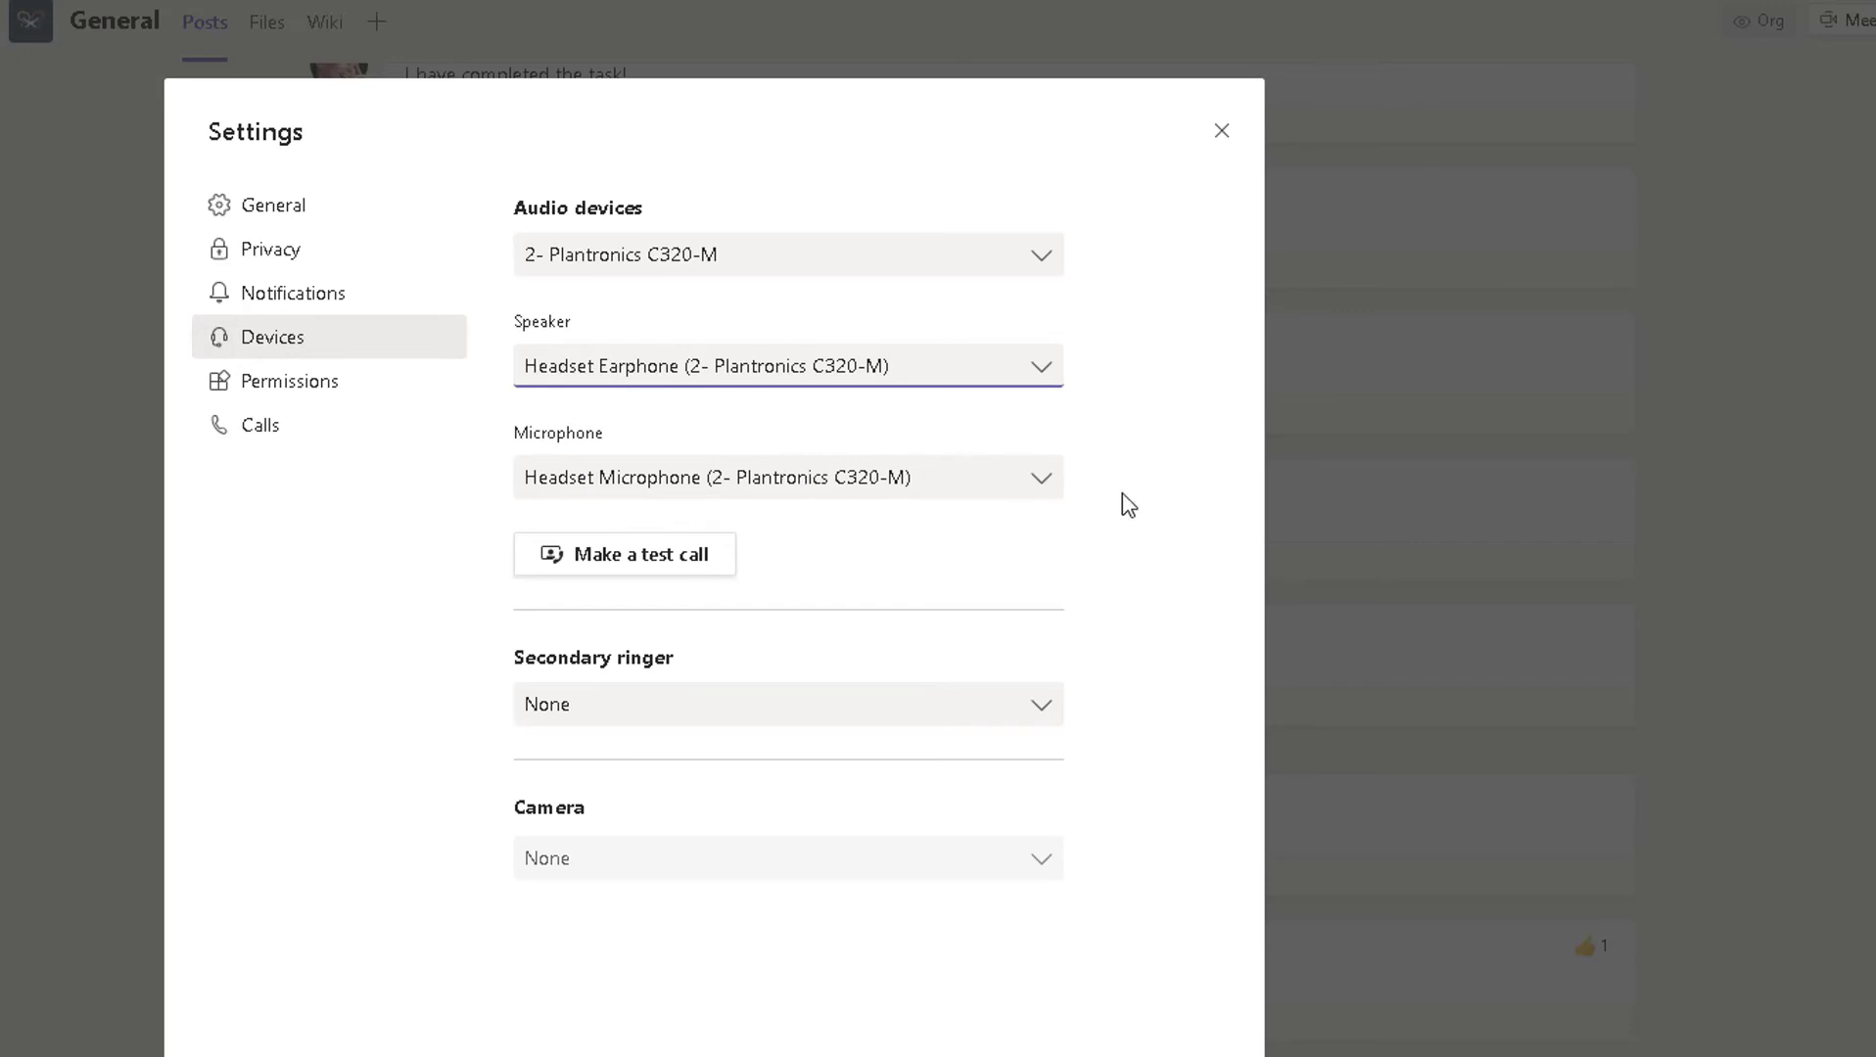
click(1013, 373)
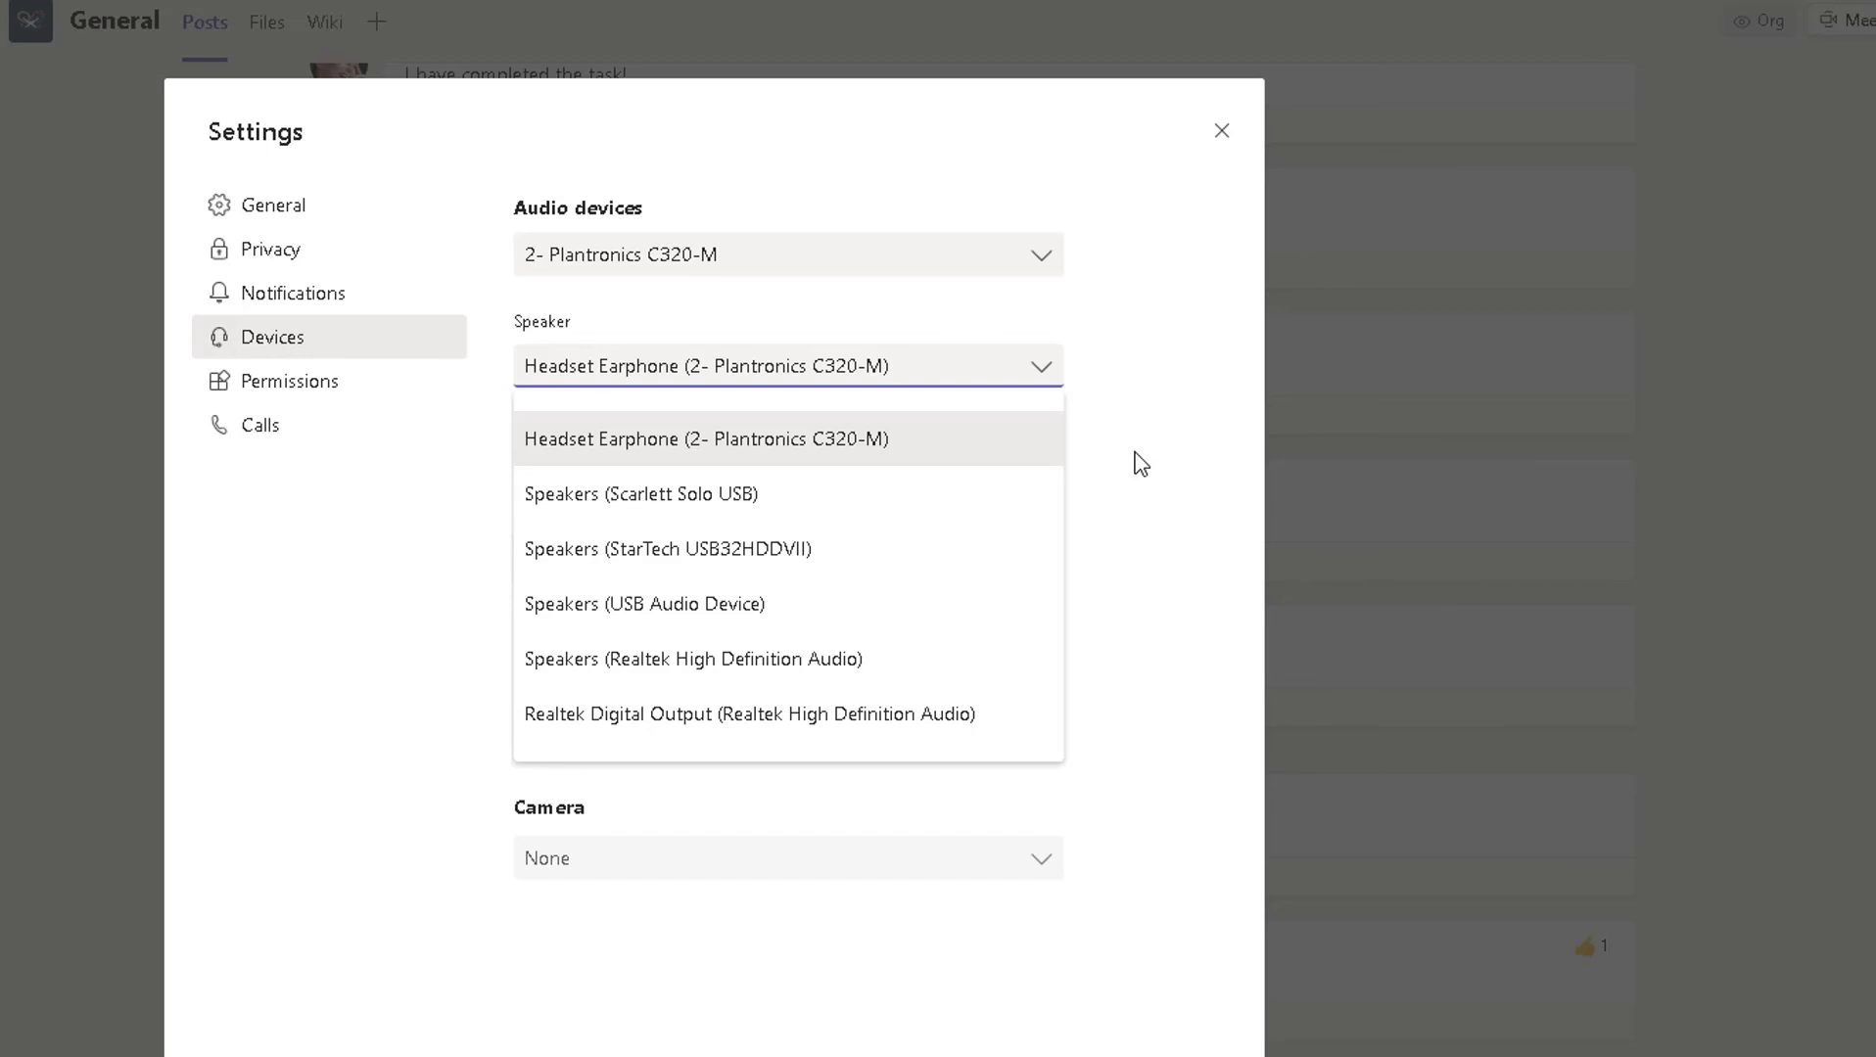
click(1142, 463)
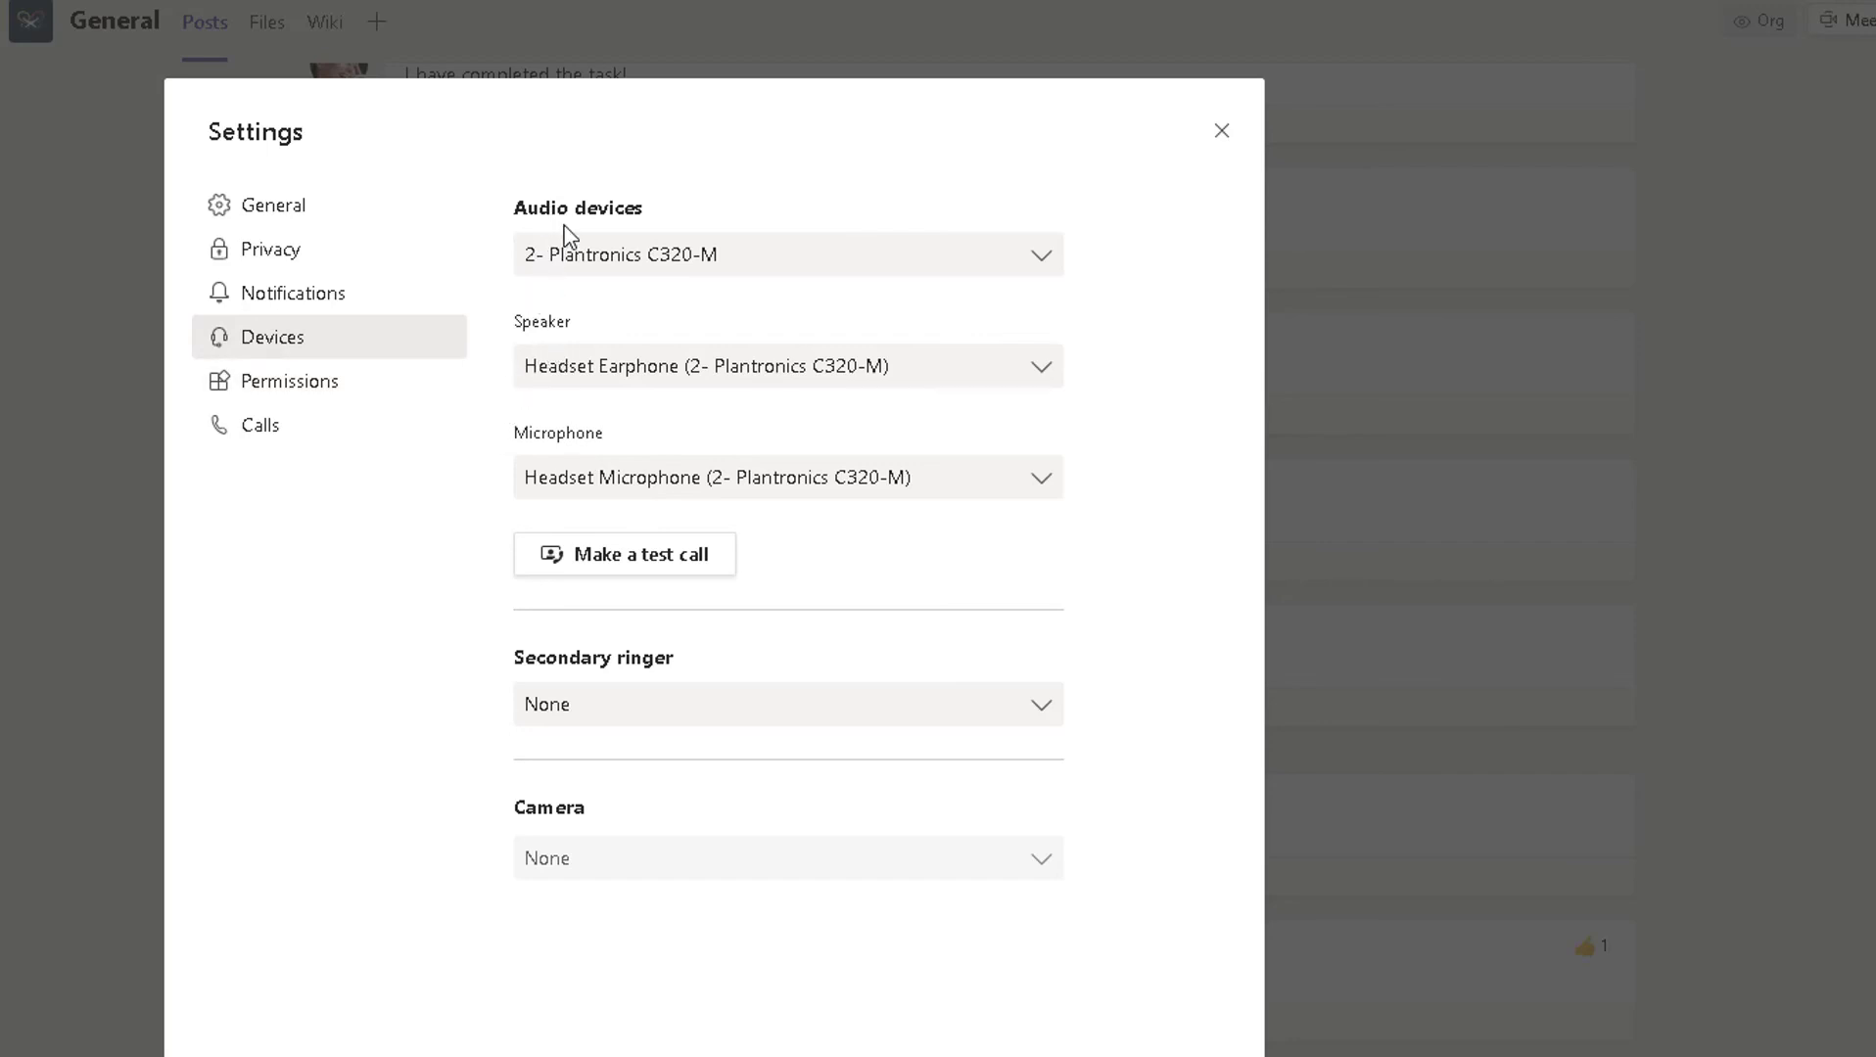
click(623, 243)
mouse_move(621, 328)
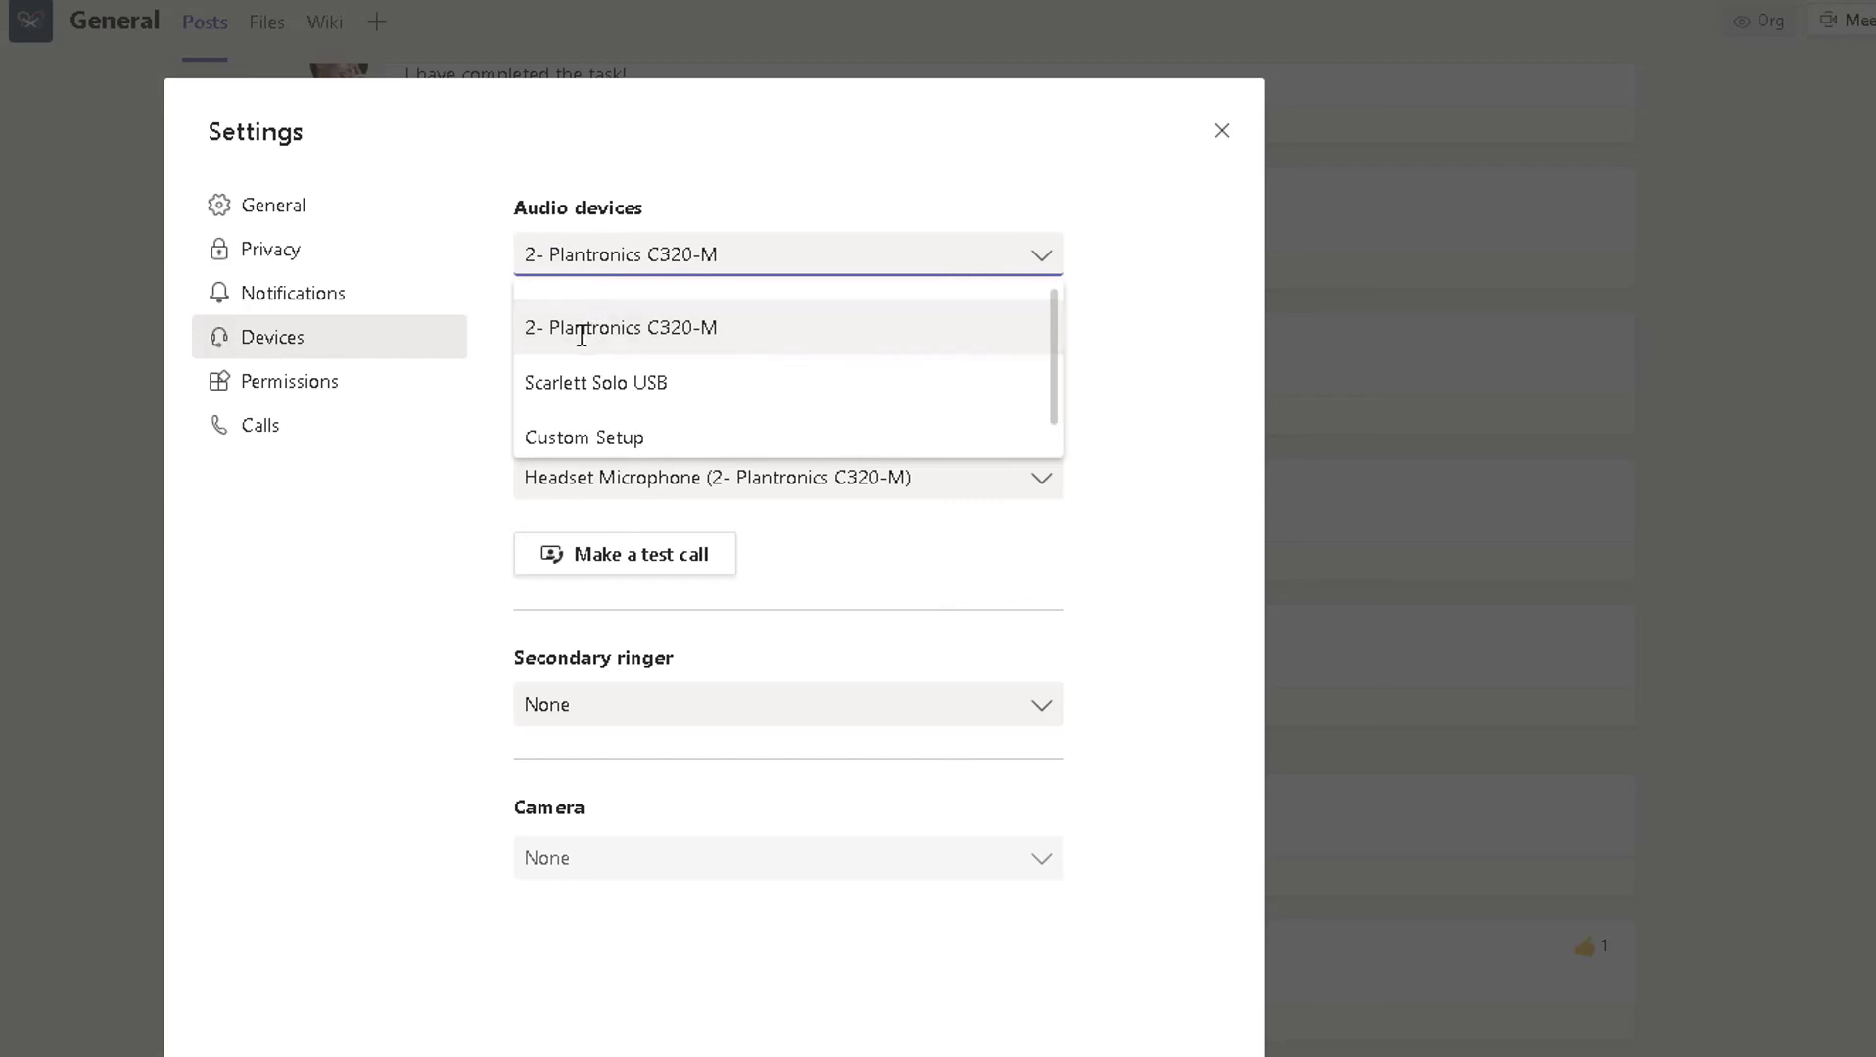
click(1126, 363)
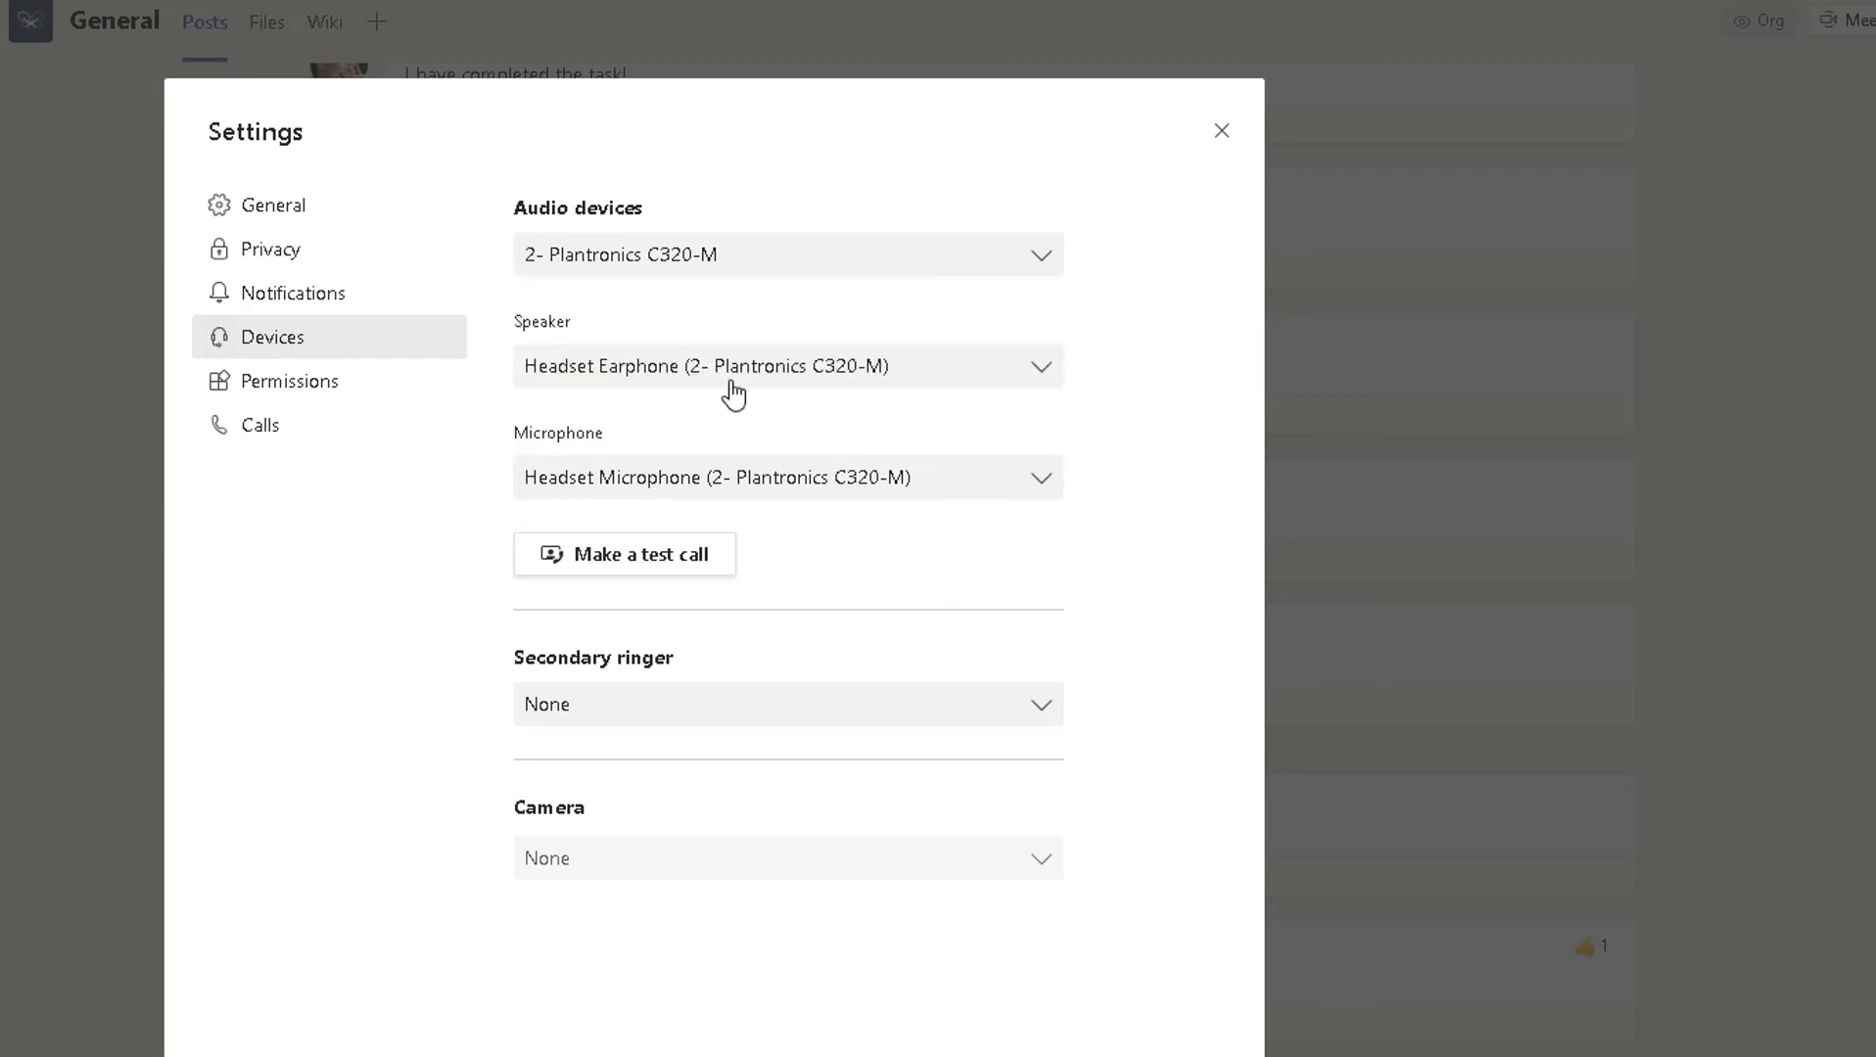